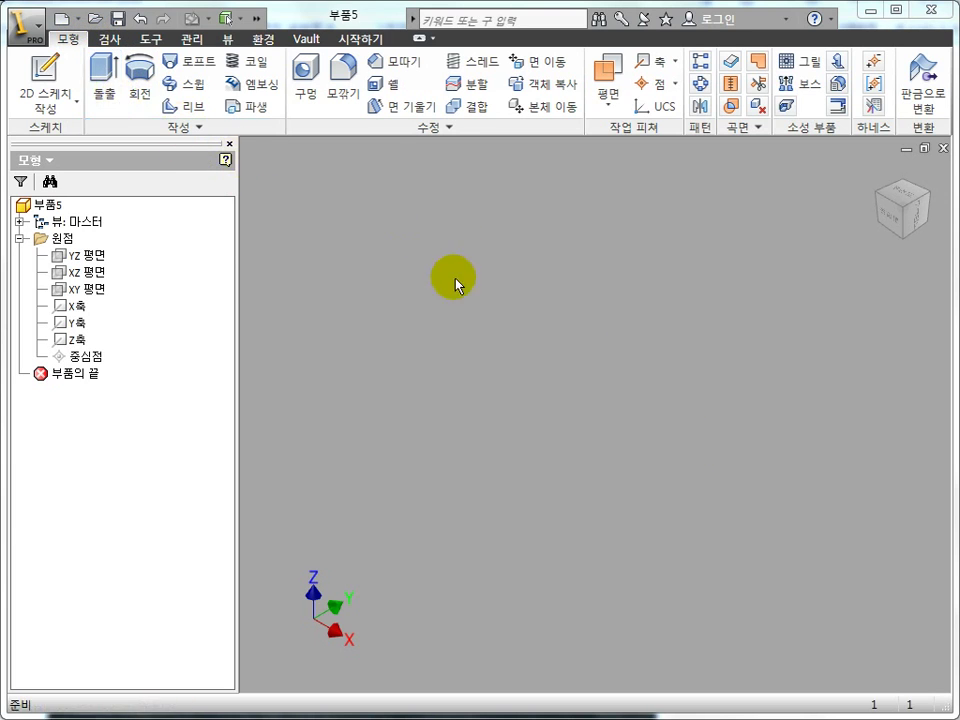
Try Extrude on the still-empty part and dismiss the missing-sketch tip.
{"action": "left_click", "coordinate": [647, 343]}
{"action": "left_click", "coordinate": [105, 100]}
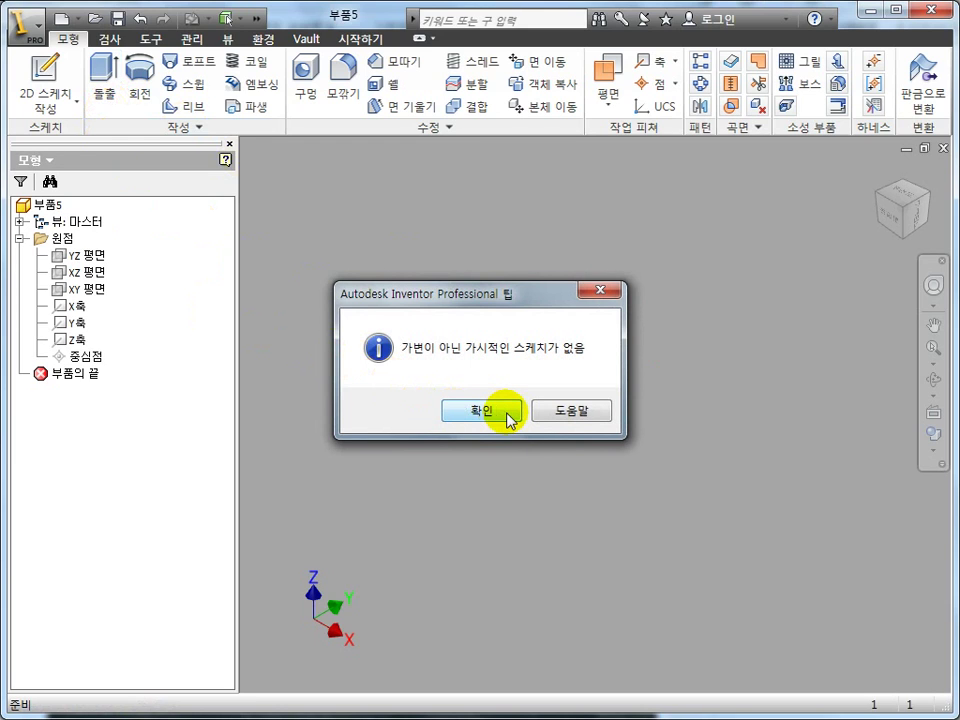
{"action": "left_click", "coordinate": [507, 413]}
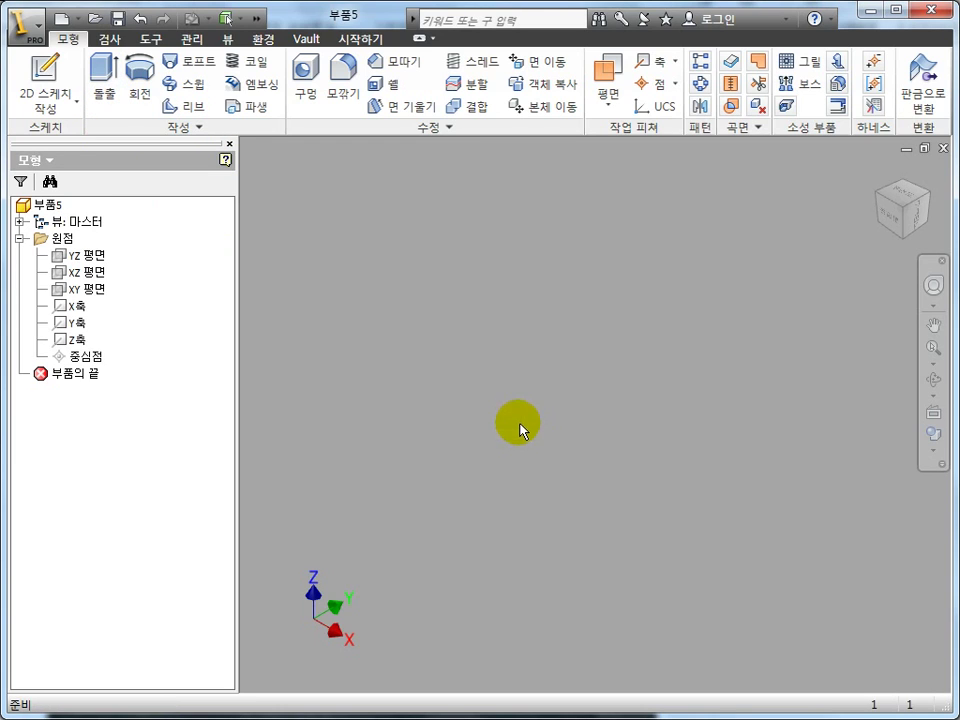
Start a sketch on the XY plane and draw a 20 mm circle centred at the origin.
{"action": "left_click", "coordinate": [92, 290]}
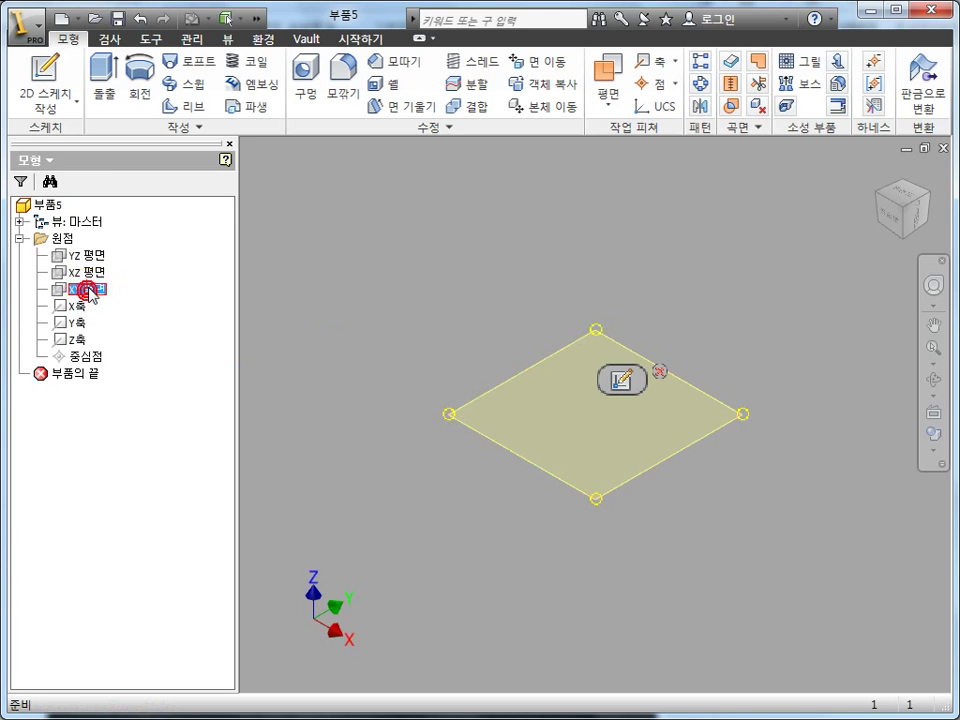
{"action": "left_click", "coordinate": [619, 377]}
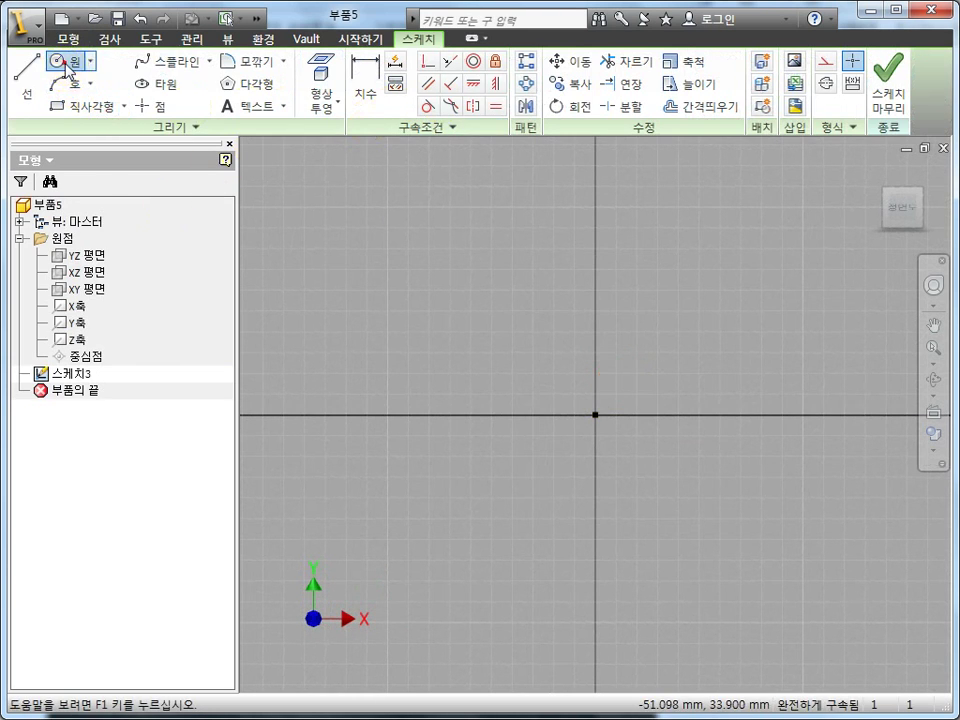
{"action": "left_click", "coordinate": [62, 61]}
{"action": "left_click", "coordinate": [596, 414]}
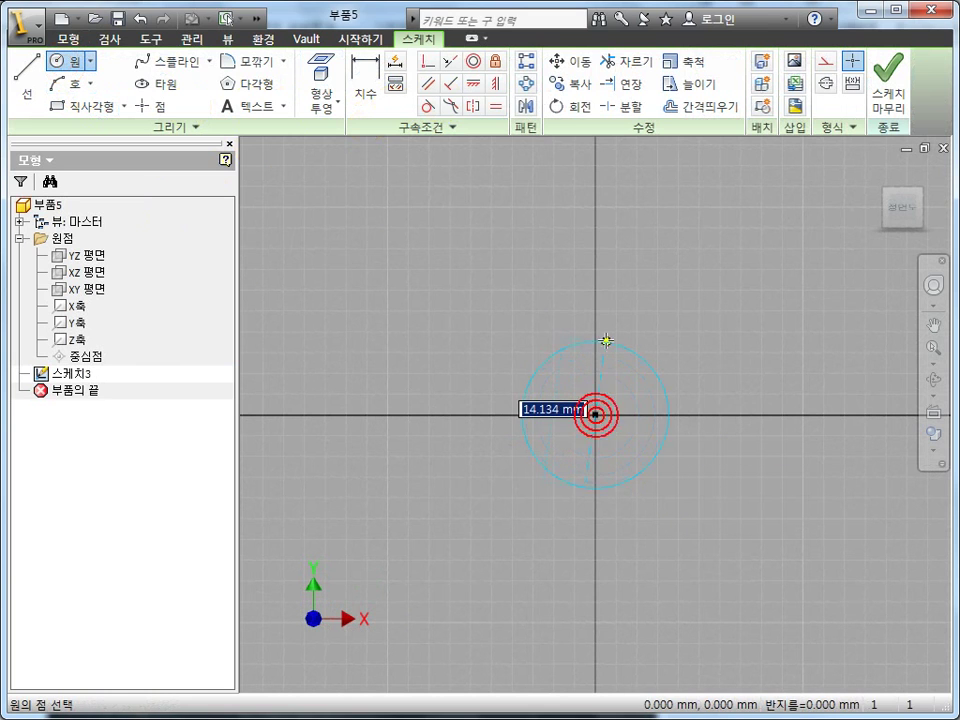
{"action": "type", "text": "20"}
{"action": "key", "text": "Return"}
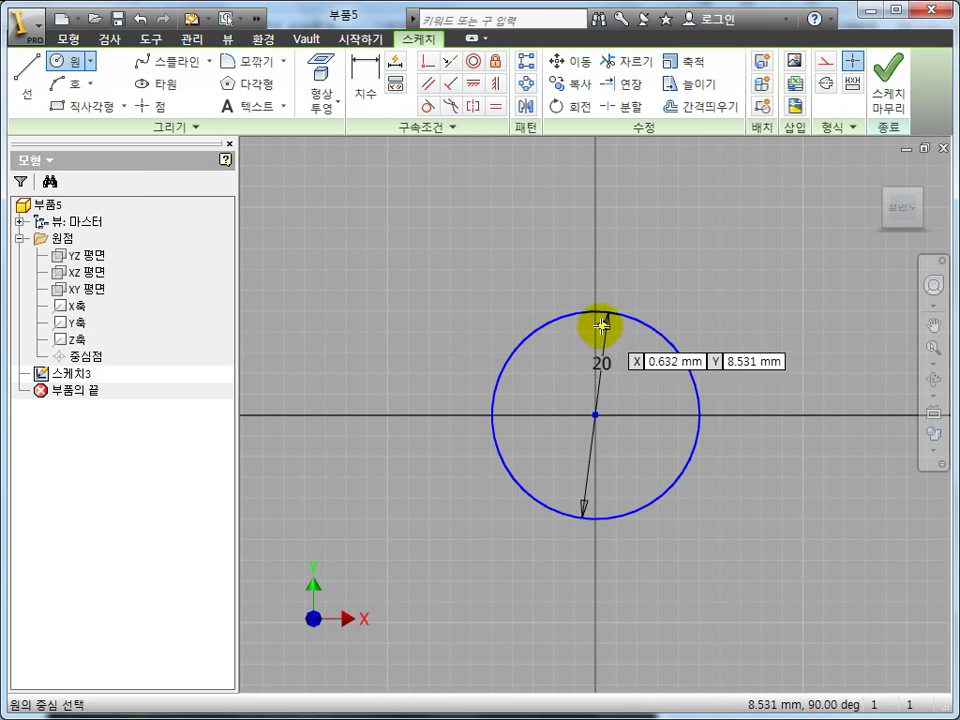
{"action": "key", "text": "Escape"}
{"action": "middle_click_drag", "start_coordinate": [707, 461], "coordinate": [621, 326], "text": "shift"}
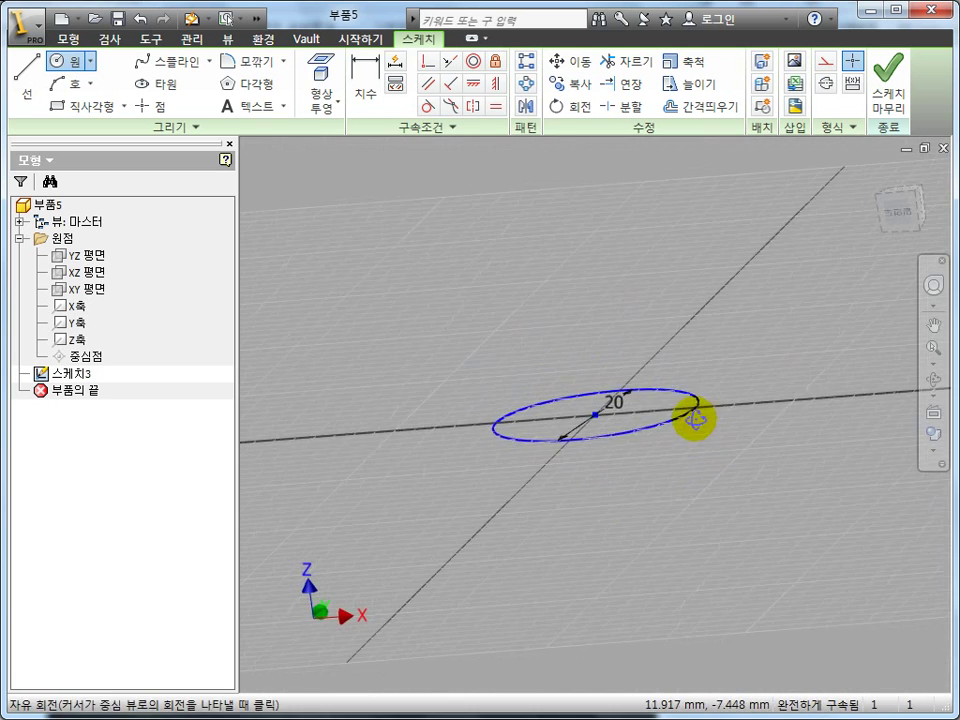
{"action": "left_click", "coordinate": [67, 39]}
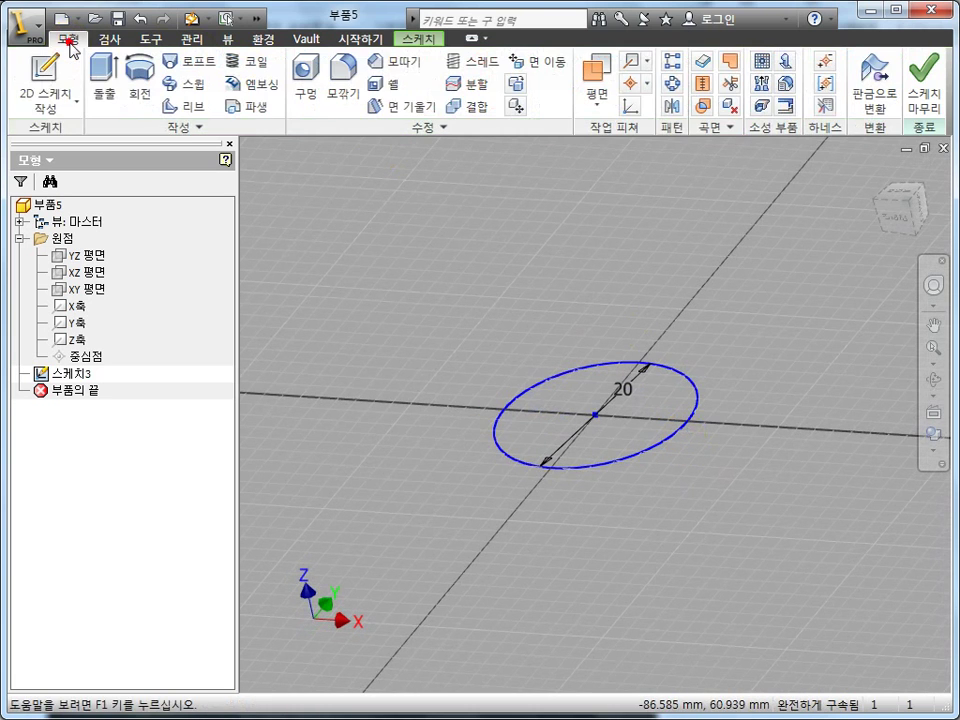
Preview the circle extruded 10 mm and collapse the Extrude settings panel.
{"action": "left_click", "coordinate": [112, 86]}
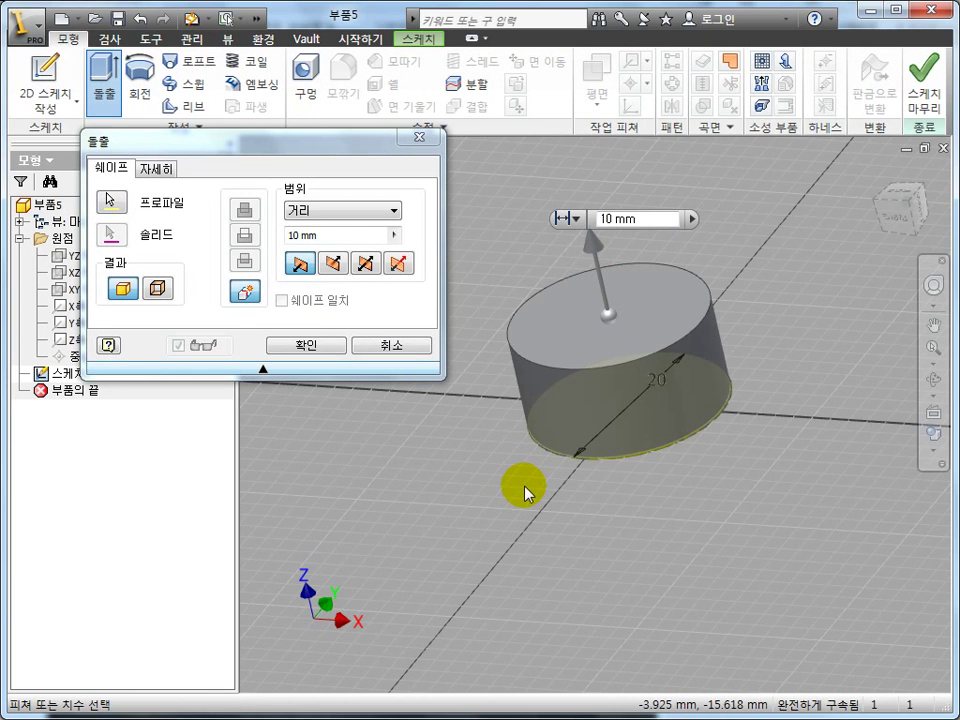
{"action": "left_click", "coordinate": [263, 372]}
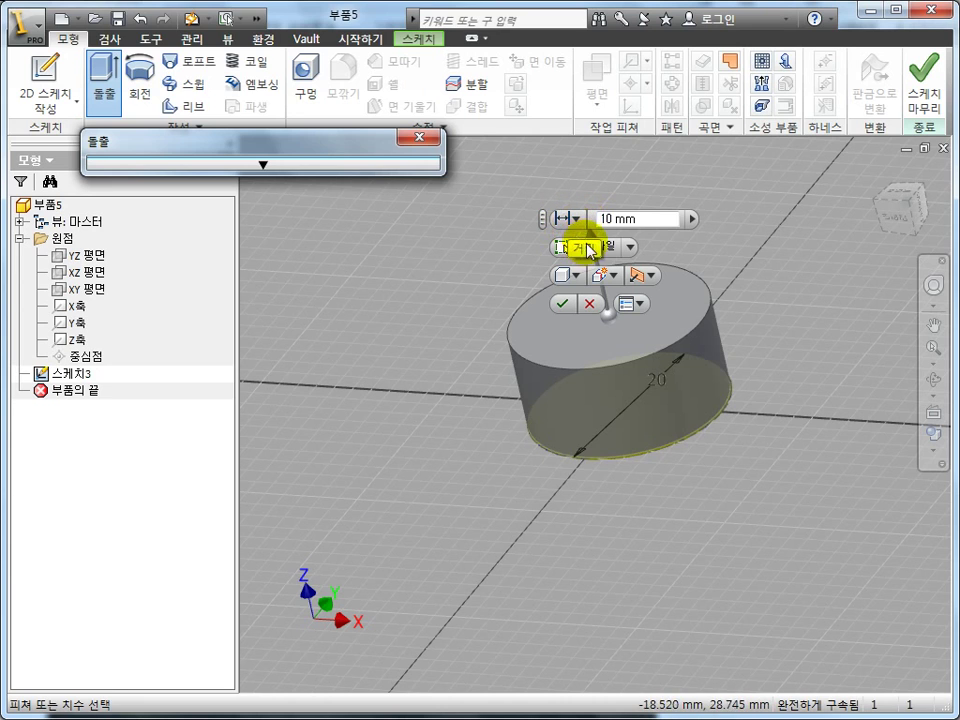
{"action": "mouse_move", "coordinate": [620, 218]}
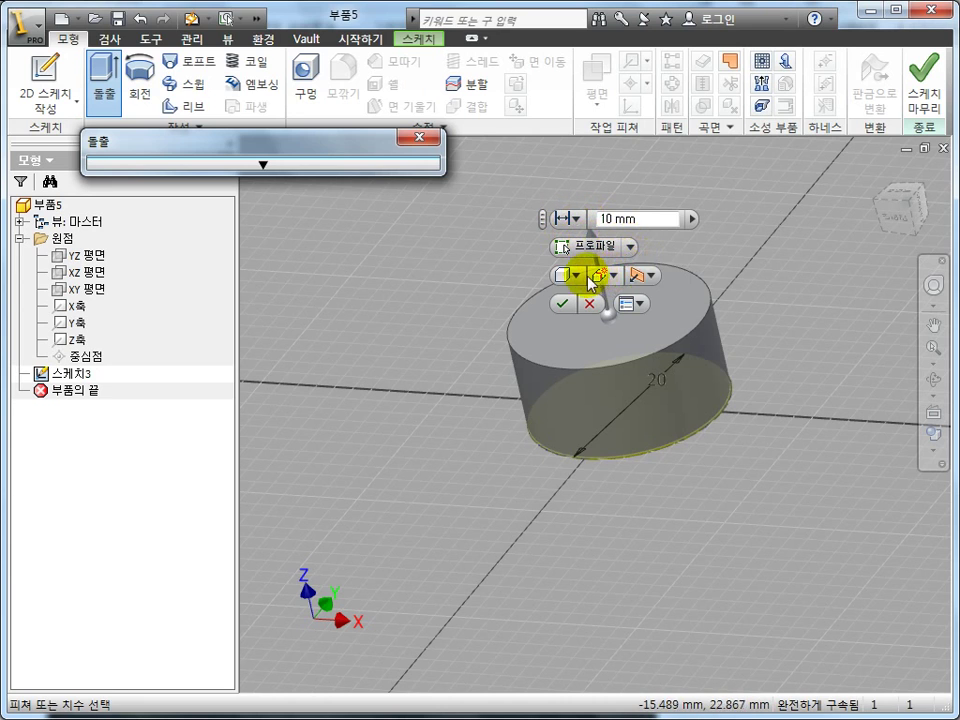
Expand the Extrude panel, browse the extent types, and keep the 10 mm distance.
{"action": "left_click", "coordinate": [265, 165]}
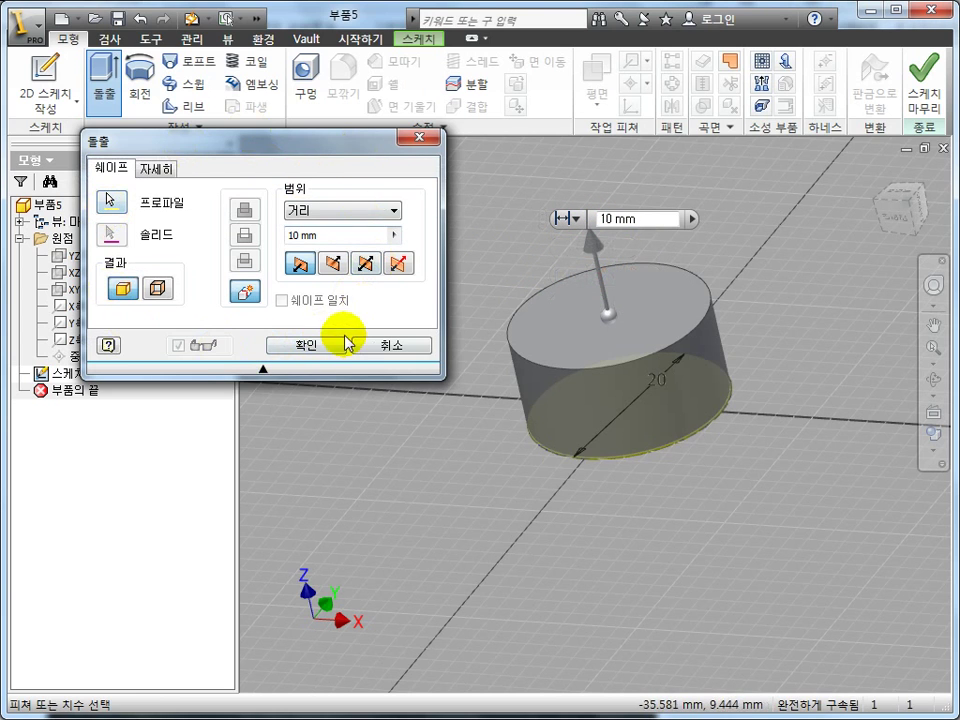
{"action": "left_click", "coordinate": [580, 219]}
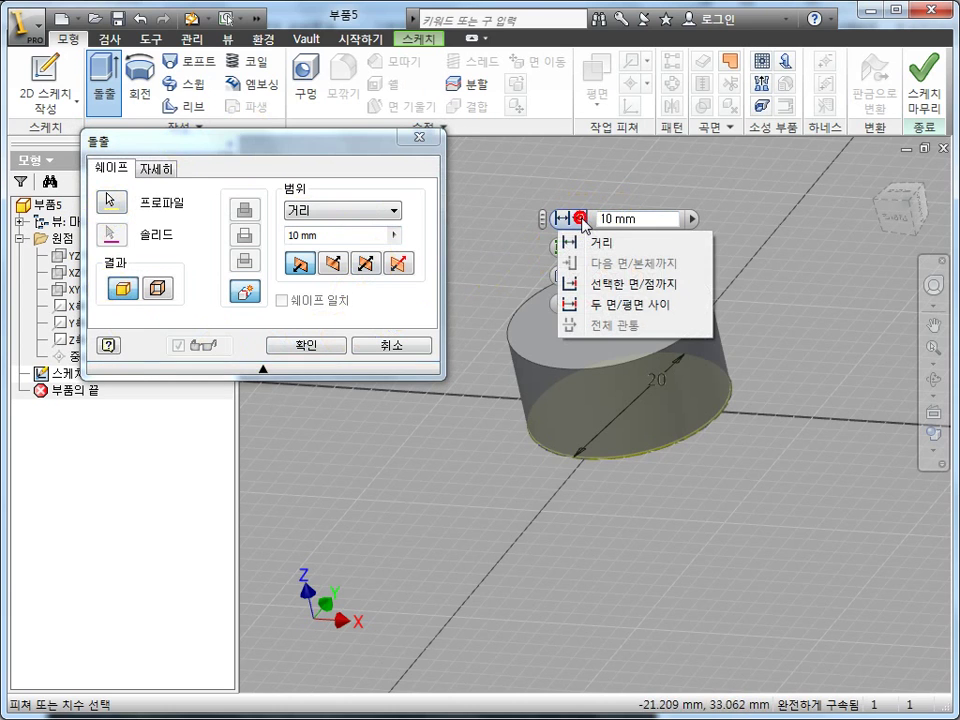
{"action": "left_click", "coordinate": [332, 154]}
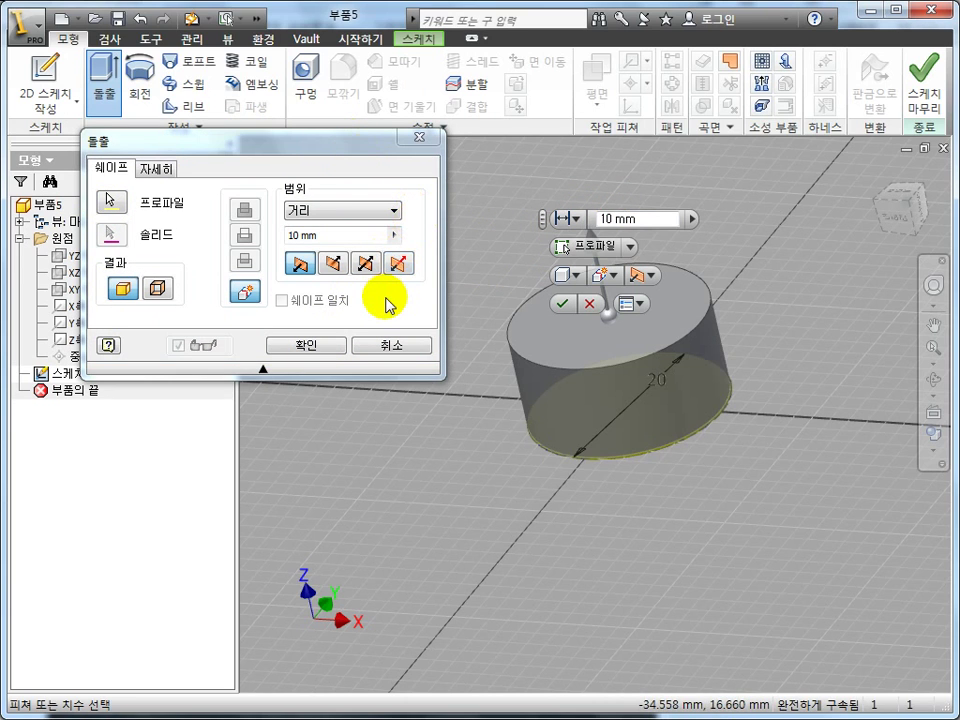
{"action": "left_click", "coordinate": [343, 150]}
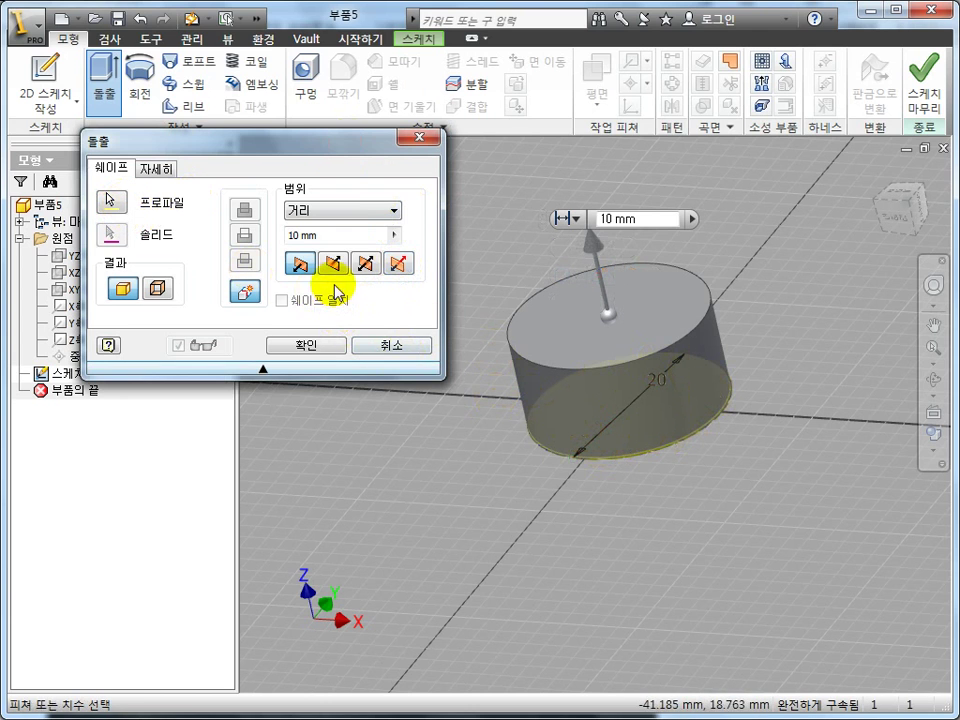
{"action": "left_click", "coordinate": [352, 234]}
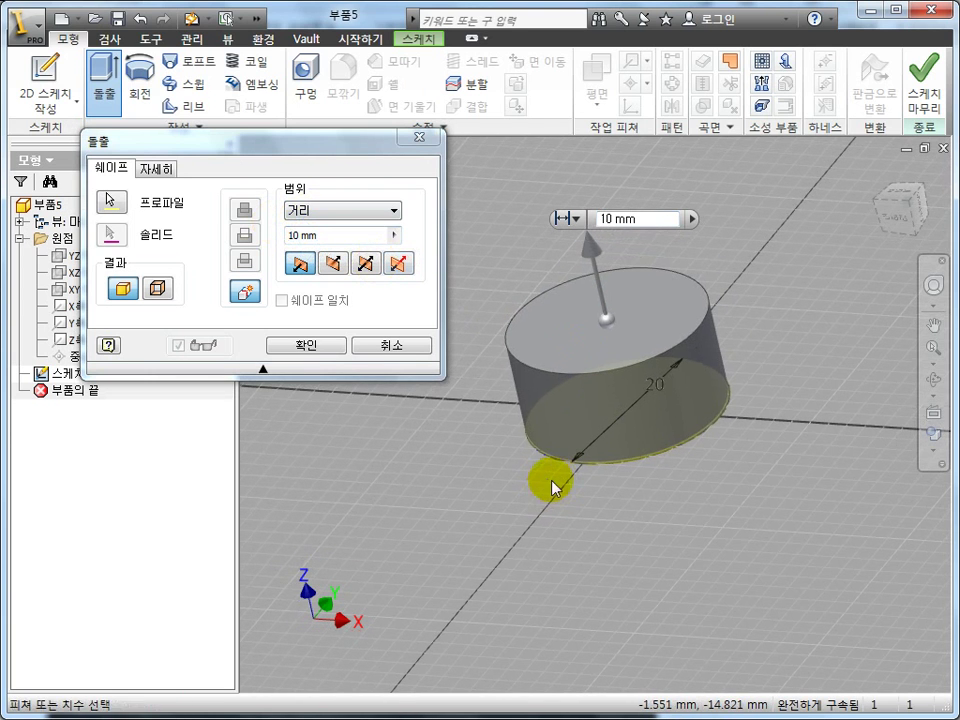
{"action": "left_click", "coordinate": [902, 208]}
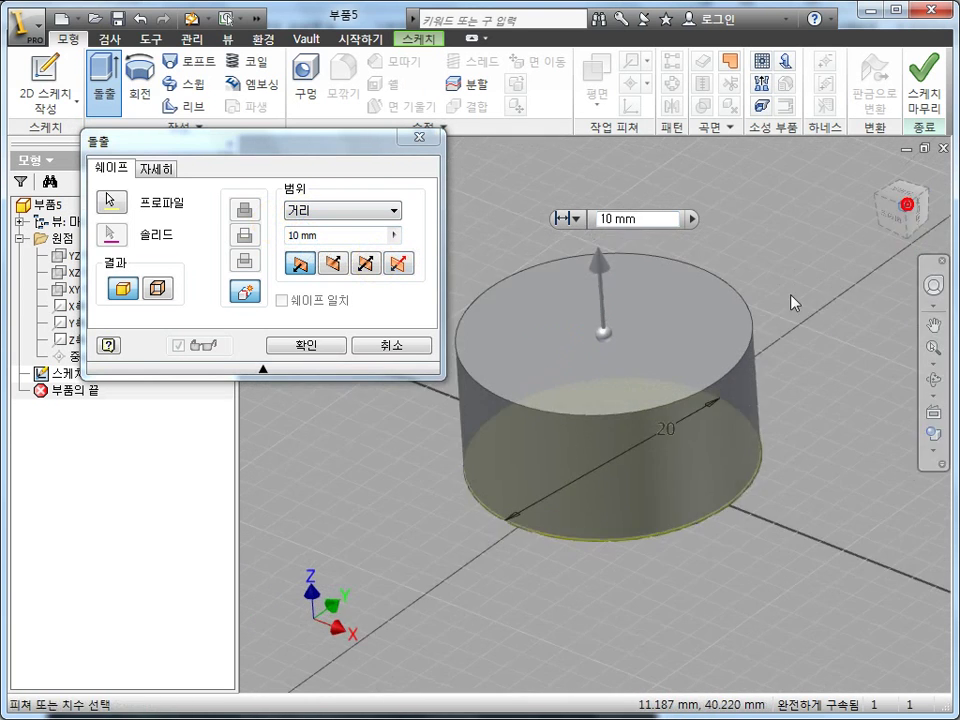
{"action": "scroll", "coordinate": [564, 420], "scroll_direction": "down", "scroll_amount": 2}
{"action": "scroll", "coordinate": [600, 385], "scroll_direction": "down", "scroll_amount": 1}
{"action": "scroll", "coordinate": [572, 372], "scroll_direction": "down", "scroll_amount": 2}
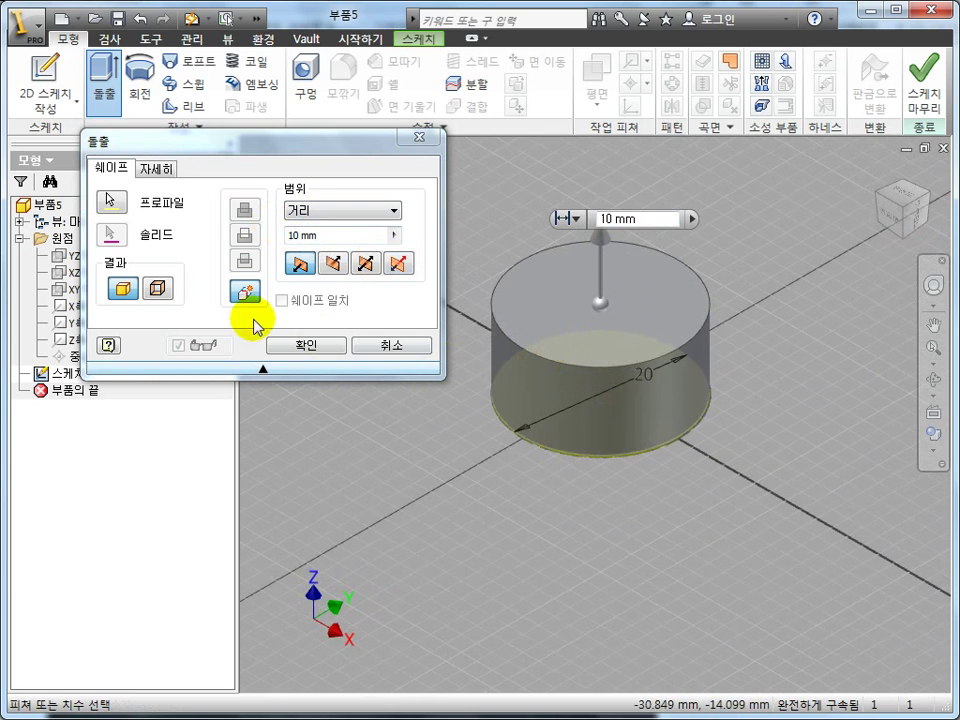
{"action": "left_click", "coordinate": [157, 289]}
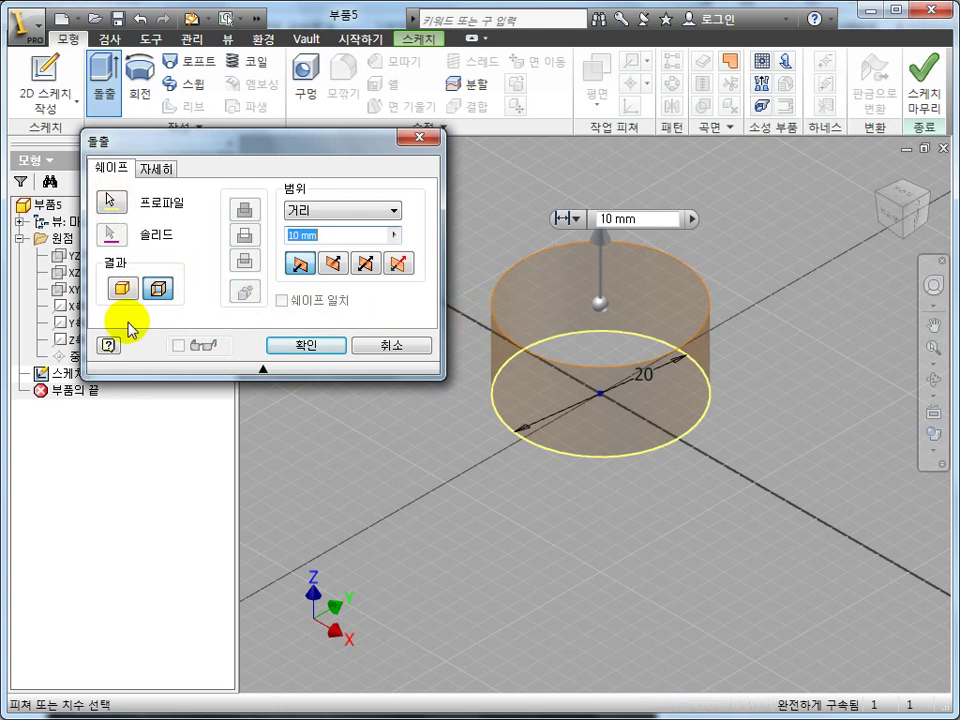
{"action": "left_click", "coordinate": [124, 289]}
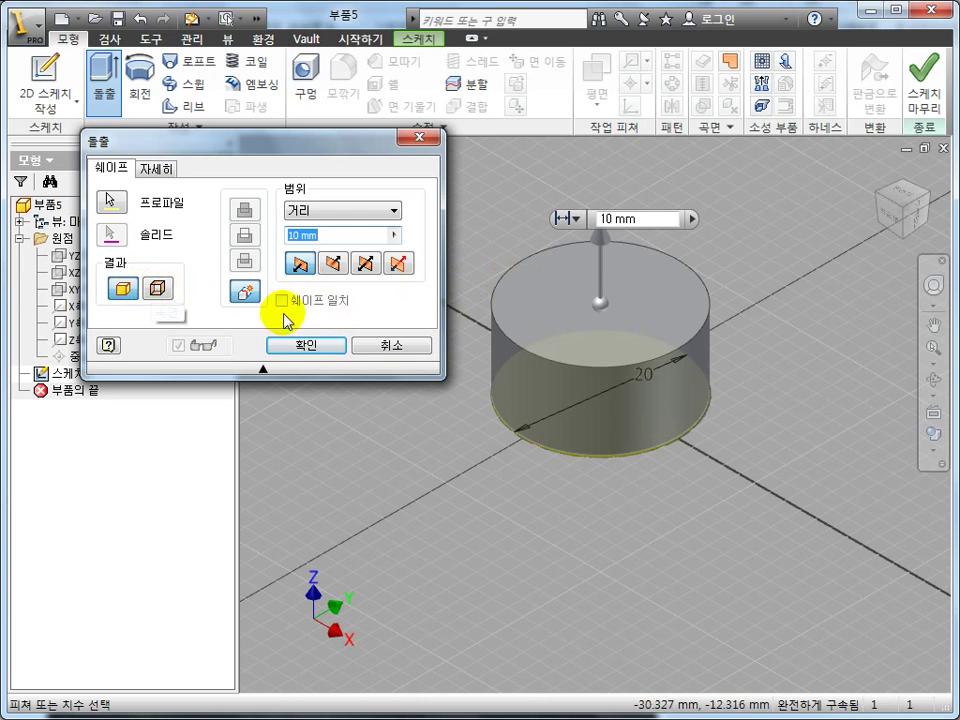
{"action": "left_click", "coordinate": [168, 292]}
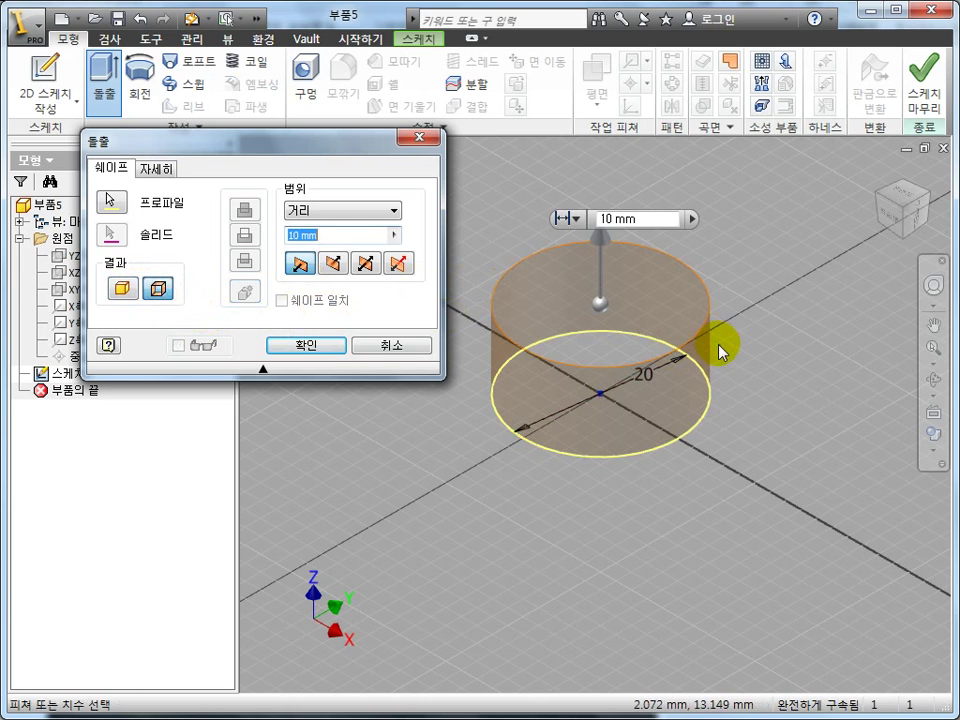
{"action": "mouse_move", "coordinate": [735, 321]}
{"action": "middle_mouse_down", "text": "shift"}
{"action": "mouse_move", "coordinate": [692, 450]}
{"action": "mouse_move", "coordinate": [776, 255]}
{"action": "mouse_move", "coordinate": [748, 325]}
{"action": "middle_mouse_up", "text": "shift"}
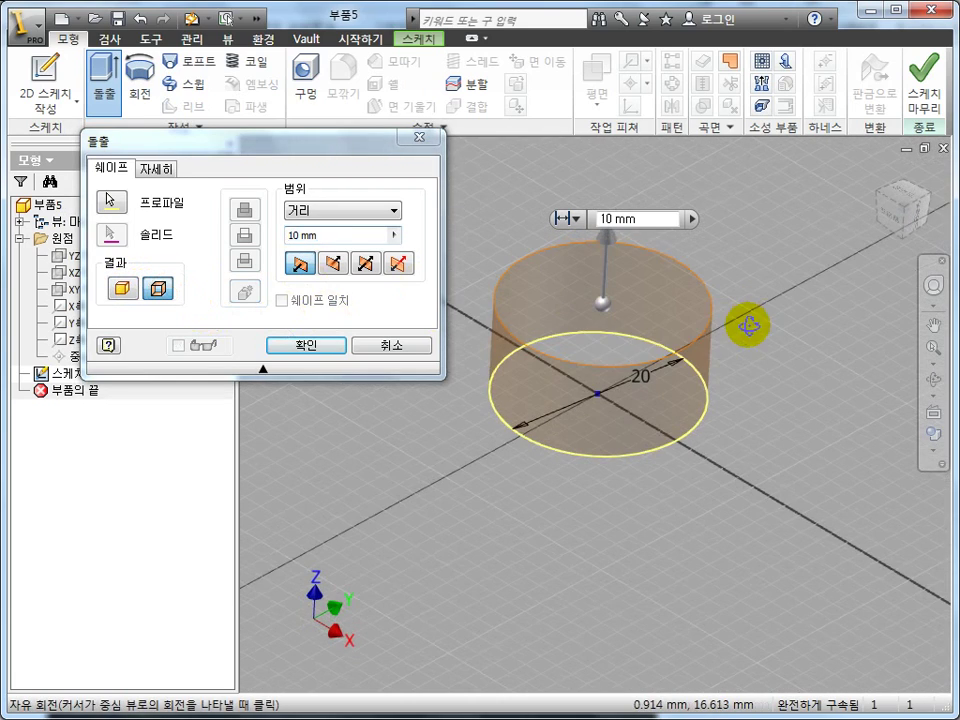
{"action": "left_click", "coordinate": [123, 288]}
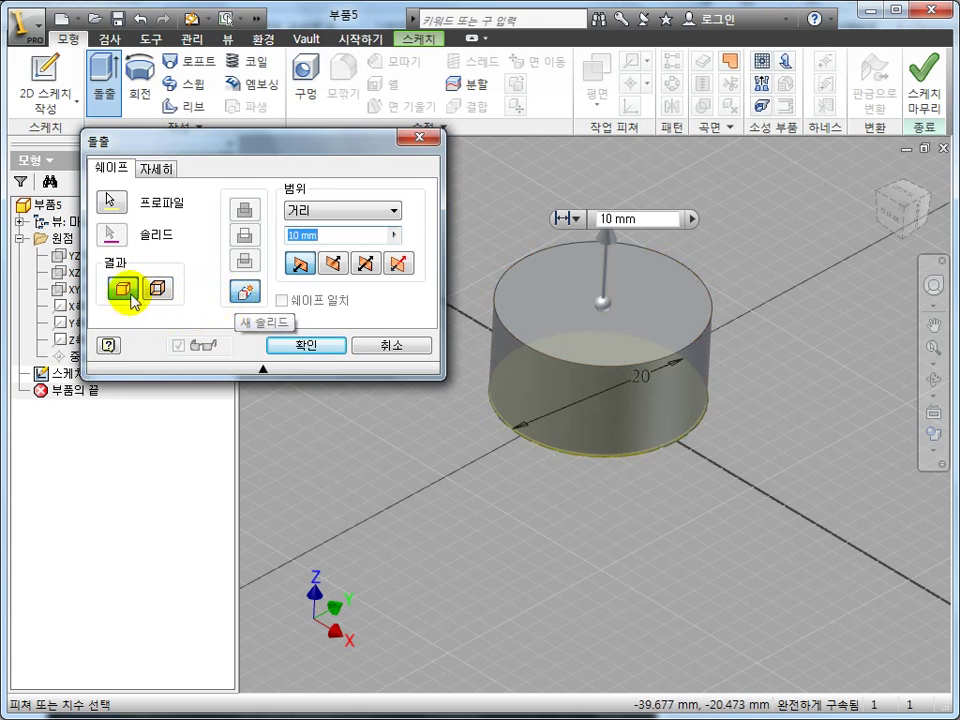
{"action": "left_click", "coordinate": [247, 295]}
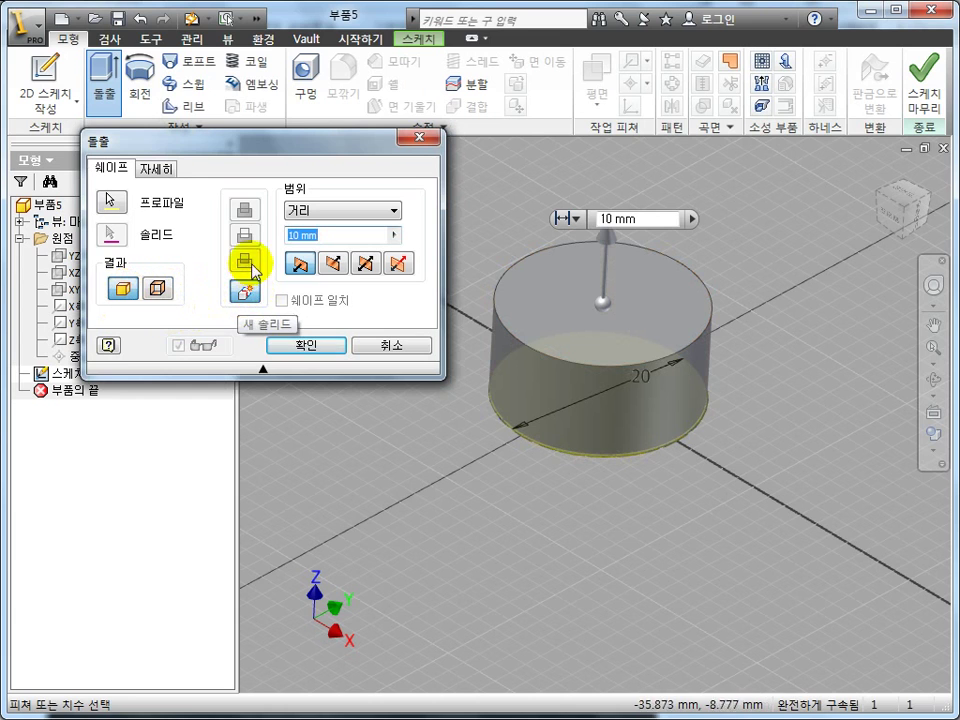
Keep the Distance extent and make the 10 mm extrusion Symmetric about the sketch.
{"action": "left_click", "coordinate": [311, 210]}
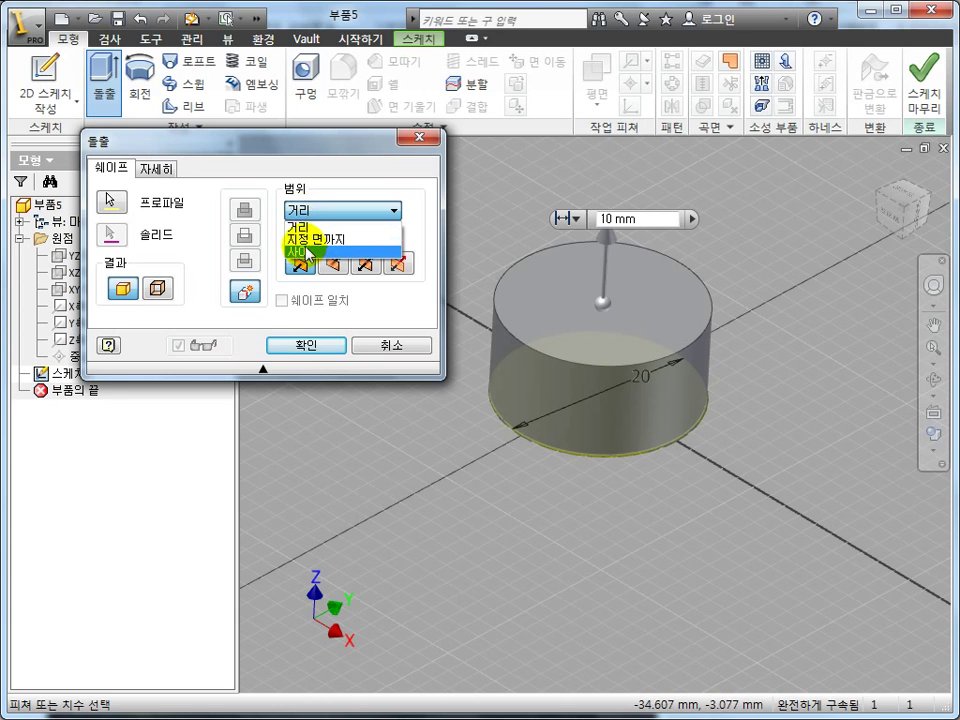
{"action": "left_click", "coordinate": [336, 183]}
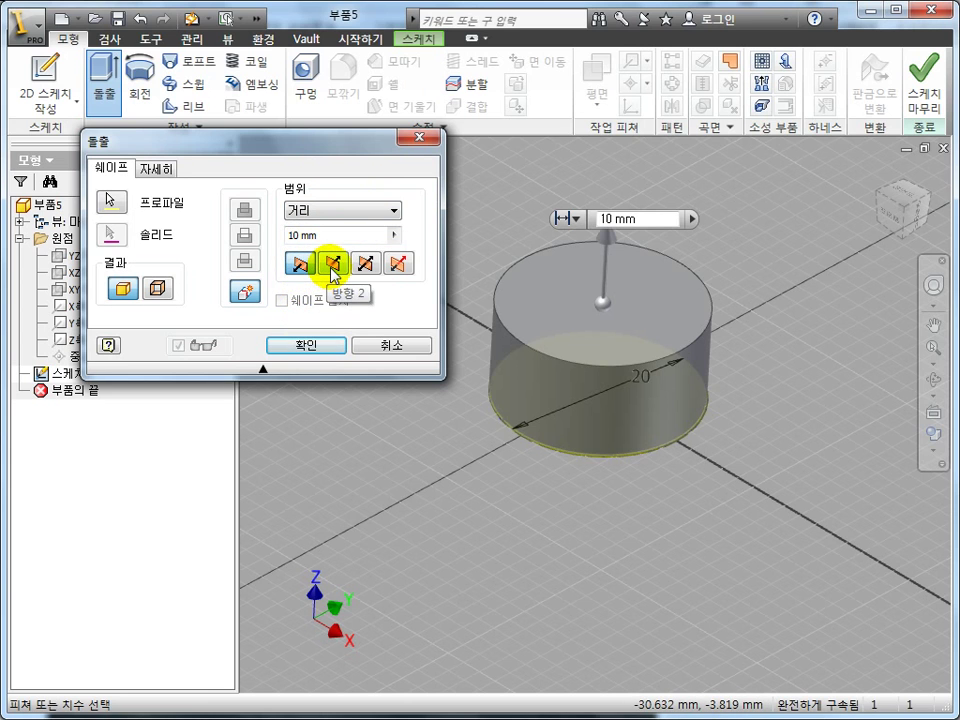
{"action": "left_click", "coordinate": [332, 268]}
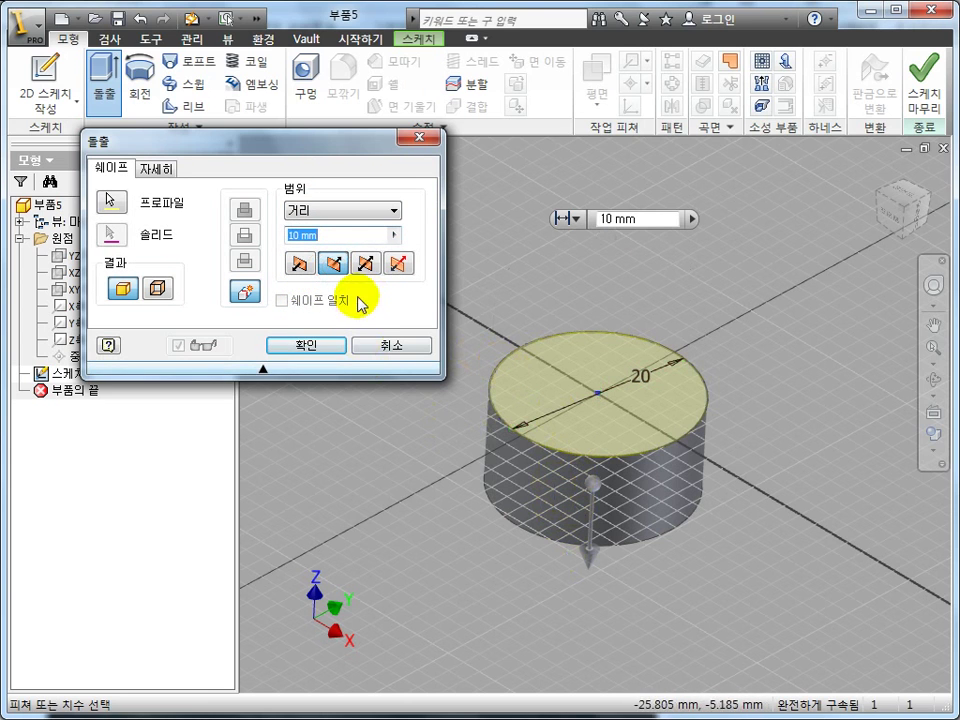
{"action": "left_click", "coordinate": [364, 266]}
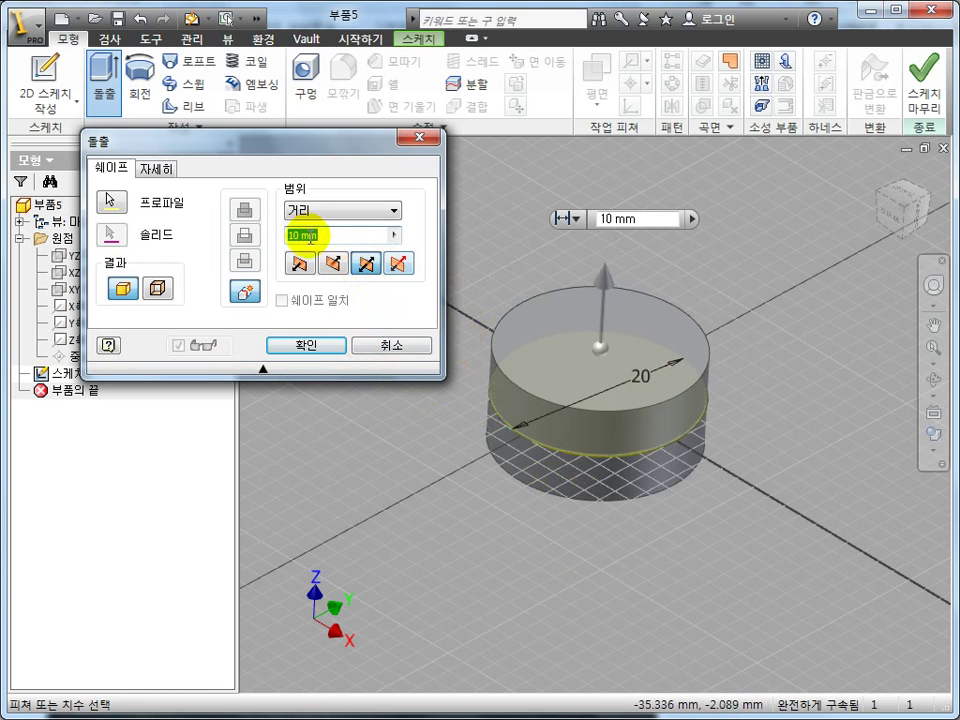
{"action": "mouse_move", "coordinate": [615, 450]}
{"action": "middle_mouse_down", "text": "shift"}
{"action": "mouse_move", "coordinate": [620, 420]}
{"action": "mouse_move", "coordinate": [595, 428]}
{"action": "mouse_move", "coordinate": [582, 401]}
{"action": "mouse_move", "coordinate": [574, 420]}
{"action": "middle_mouse_up", "text": "shift"}
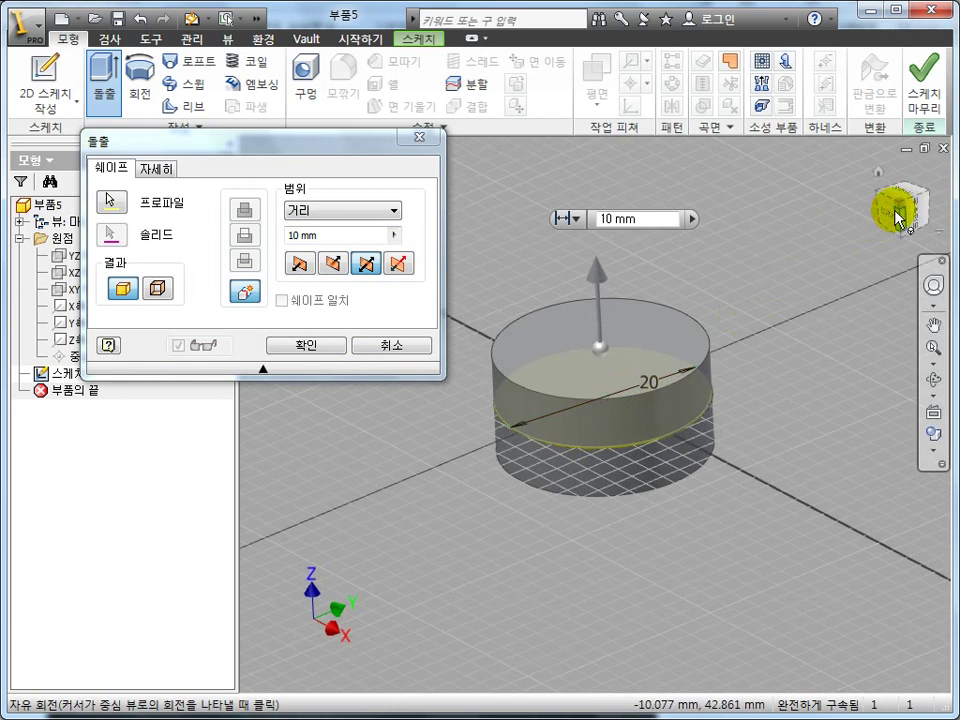
{"action": "scroll", "coordinate": [821, 257], "scroll_direction": "down", "scroll_amount": 3}
{"action": "middle_click_drag", "start_coordinate": [763, 332], "coordinate": [449, 318], "text": "shift"}
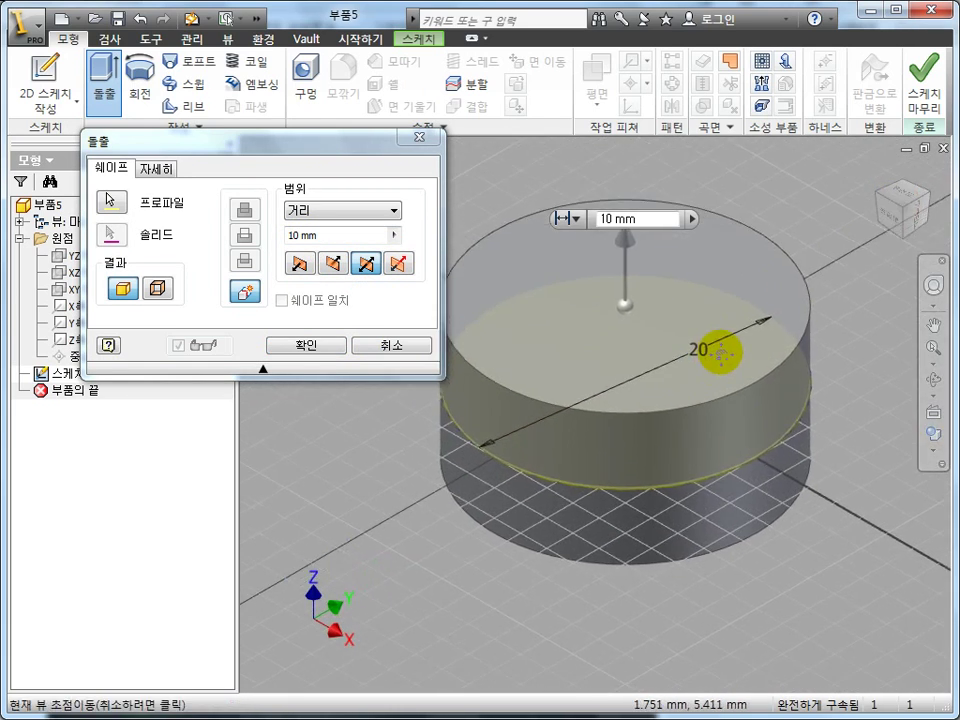
Switch to asymmetric extents and drag the upward distance to 12 mm.
{"action": "left_click", "coordinate": [411, 268]}
{"action": "middle_click_drag", "start_coordinate": [574, 497], "coordinate": [647, 494]}
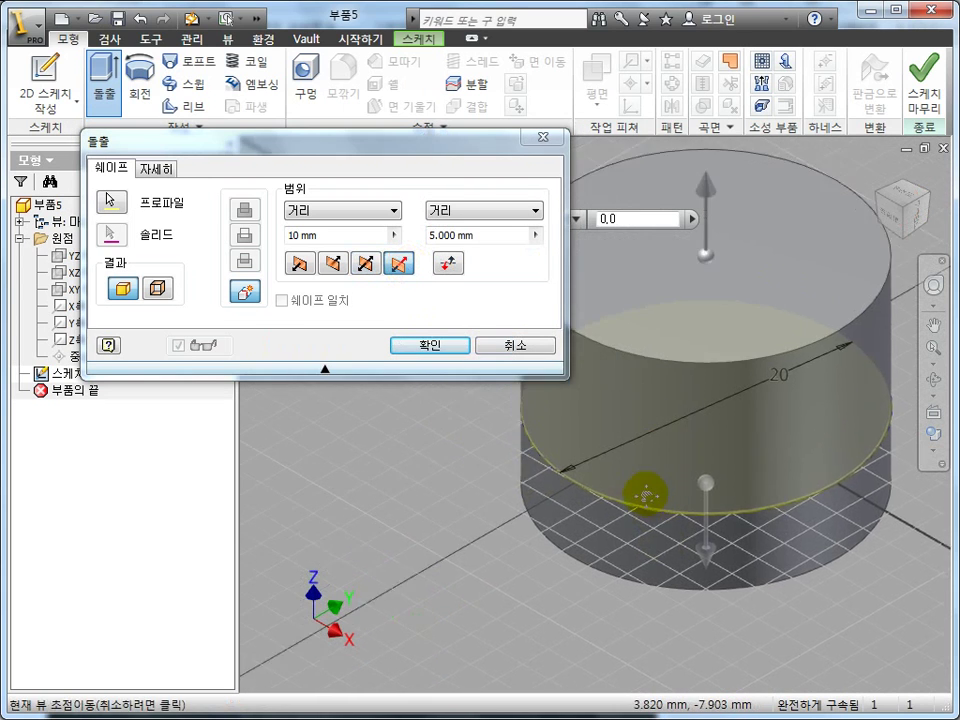
{"action": "middle_click_drag", "start_coordinate": [750, 525], "coordinate": [700, 410], "text": "shift"}
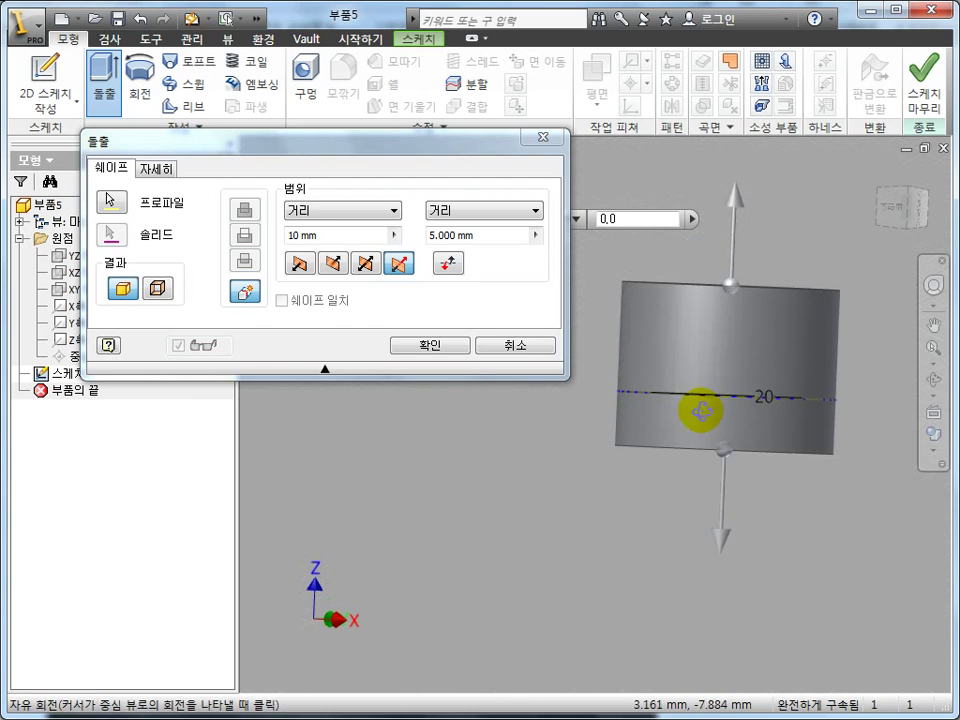
{"action": "middle_click_drag", "start_coordinate": [656, 339], "coordinate": [656, 360], "text": "shift"}
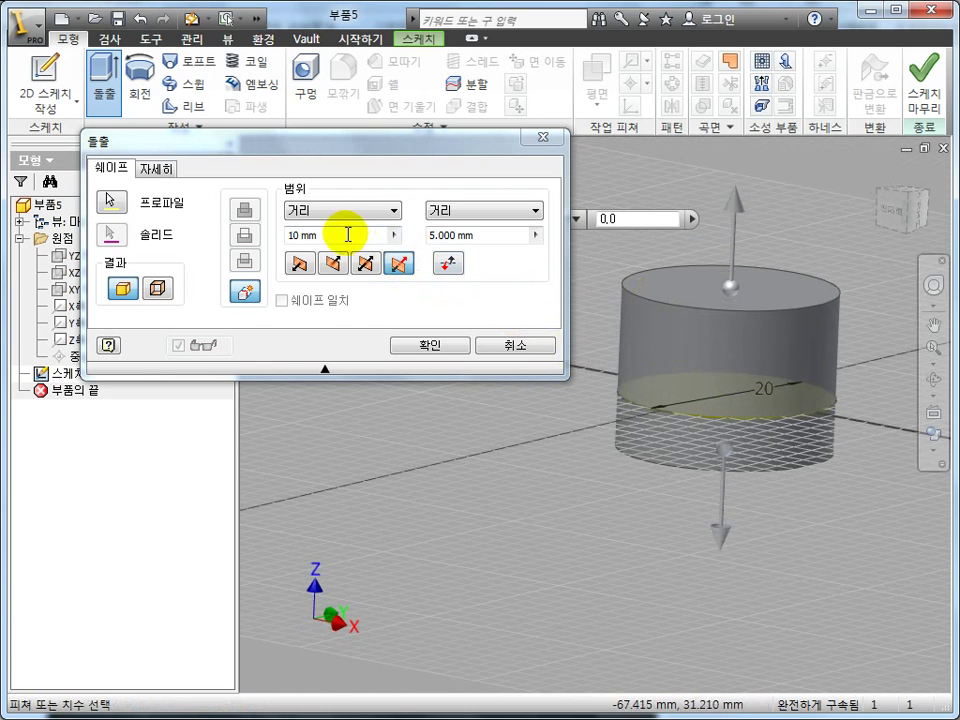
{"action": "mouse_move", "coordinate": [631, 304]}
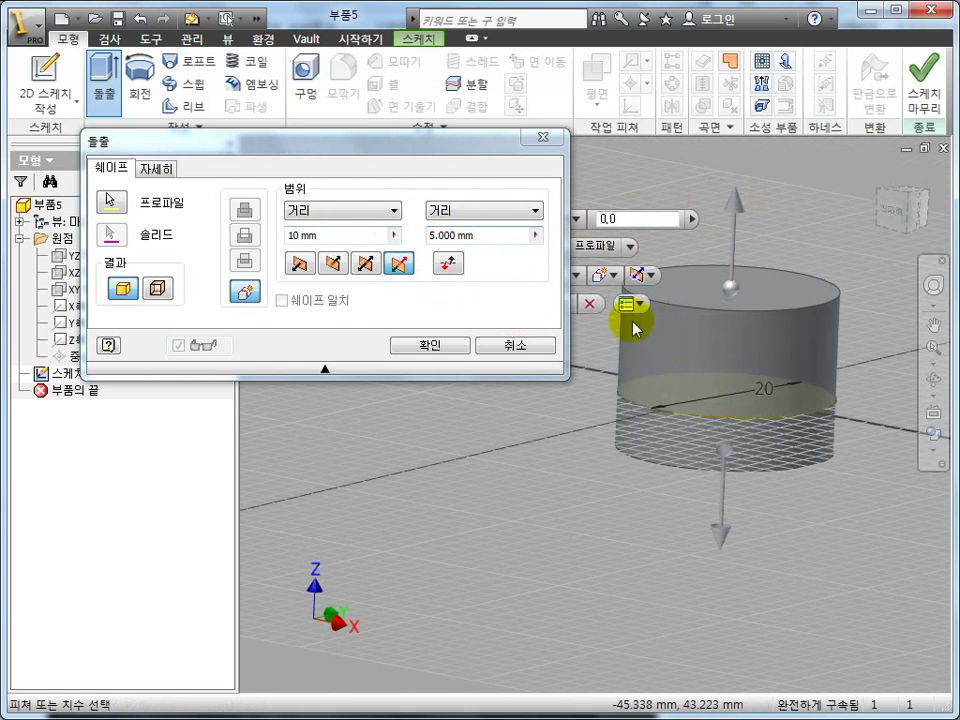
{"action": "middle_click_drag", "start_coordinate": [511, 410], "coordinate": [578, 439]}
{"action": "mouse_move", "coordinate": [796, 246]}
{"action": "left_mouse_down"}
{"action": "mouse_move", "coordinate": [797, 237]}
{"action": "mouse_move", "coordinate": [820, 259]}
{"action": "mouse_move", "coordinate": [818, 280]}
{"action": "mouse_move", "coordinate": [814, 255]}
{"action": "left_mouse_up"}
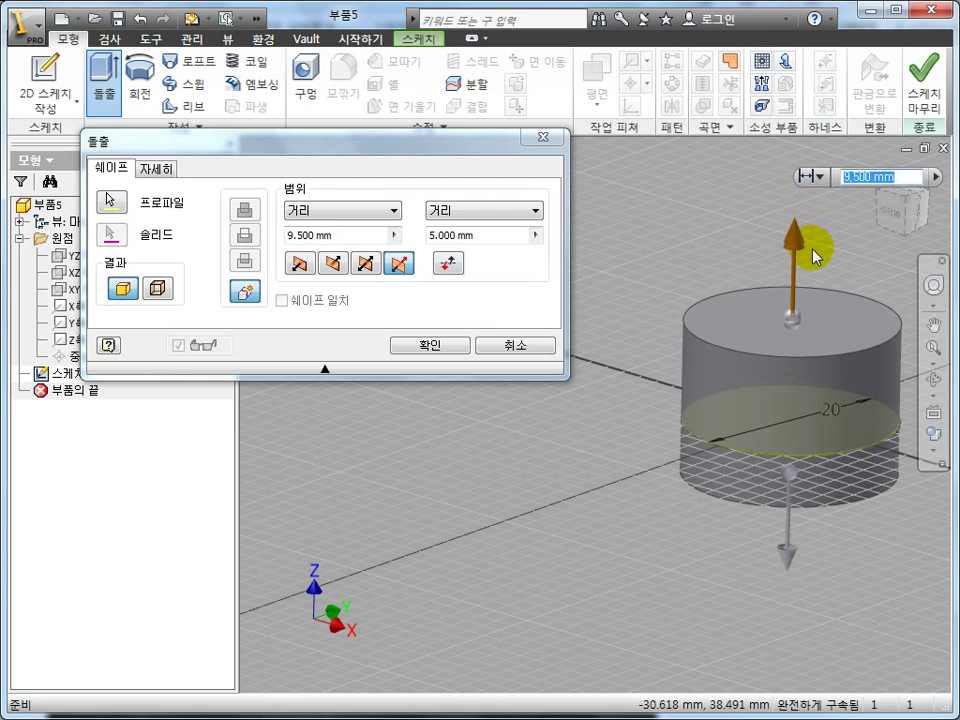
{"action": "left_click_drag", "start_coordinate": [813, 256], "coordinate": [820, 240]}
{"action": "type", "text": "12"}
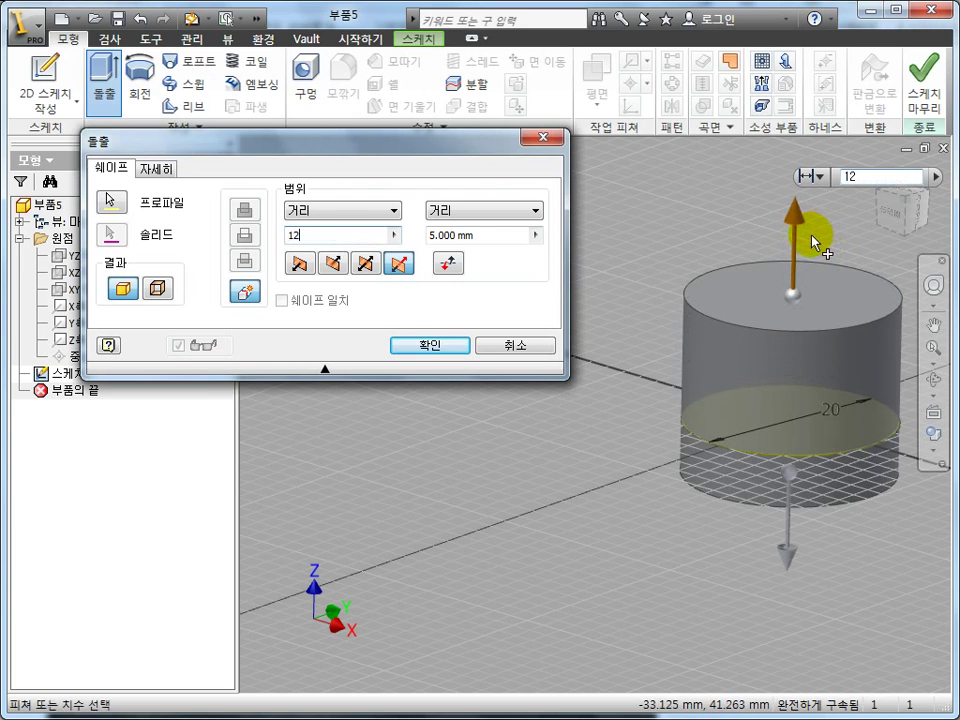
Try a 7.5 mm downward distance, then set the extrusion to one direction only.
{"action": "key", "text": "Tab"}
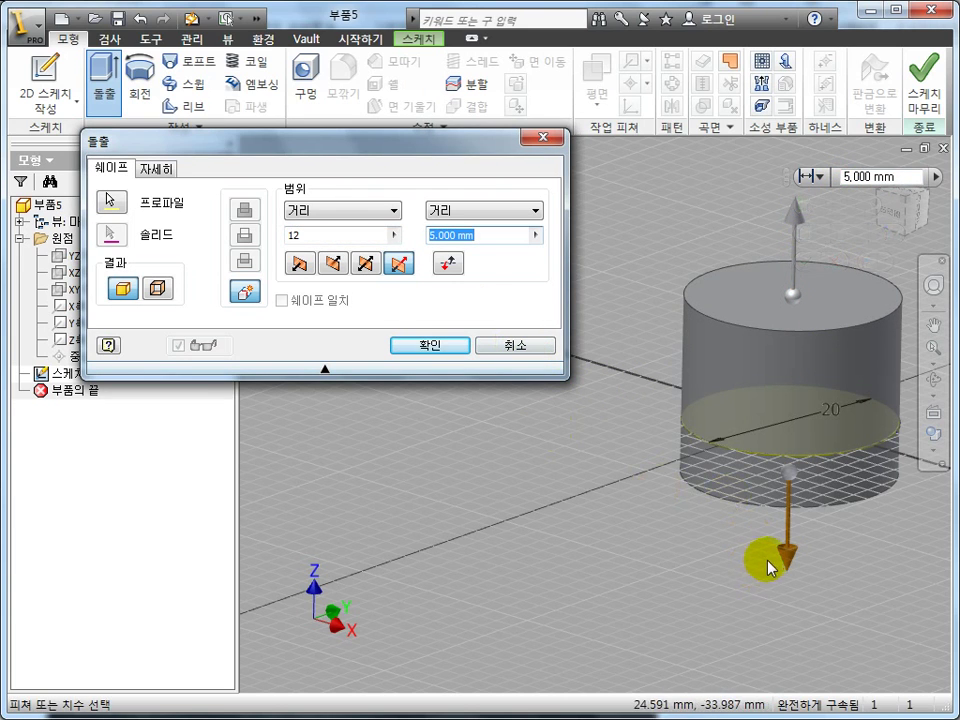
{"action": "left_click_drag", "start_coordinate": [770, 568], "coordinate": [792, 594]}
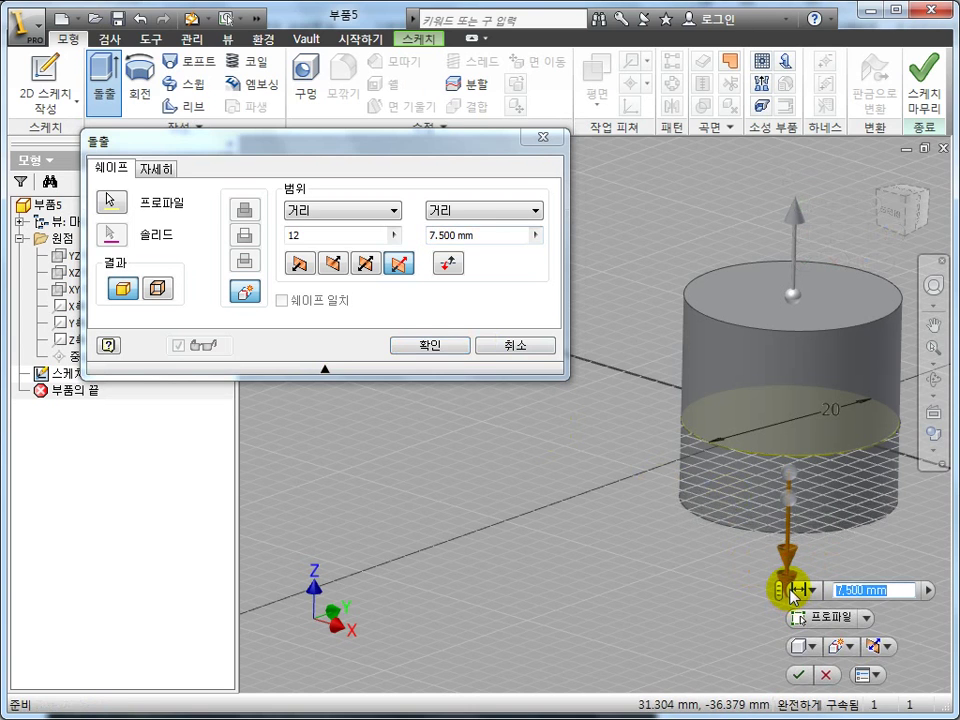
{"action": "key", "text": "Tab"}
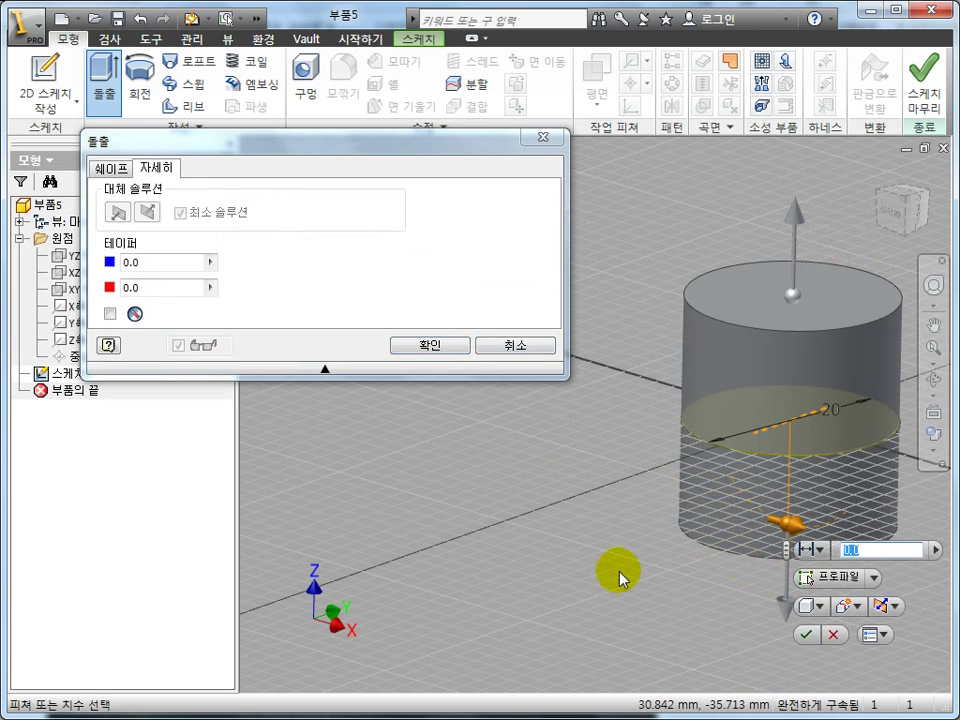
{"action": "left_click", "coordinate": [111, 168]}
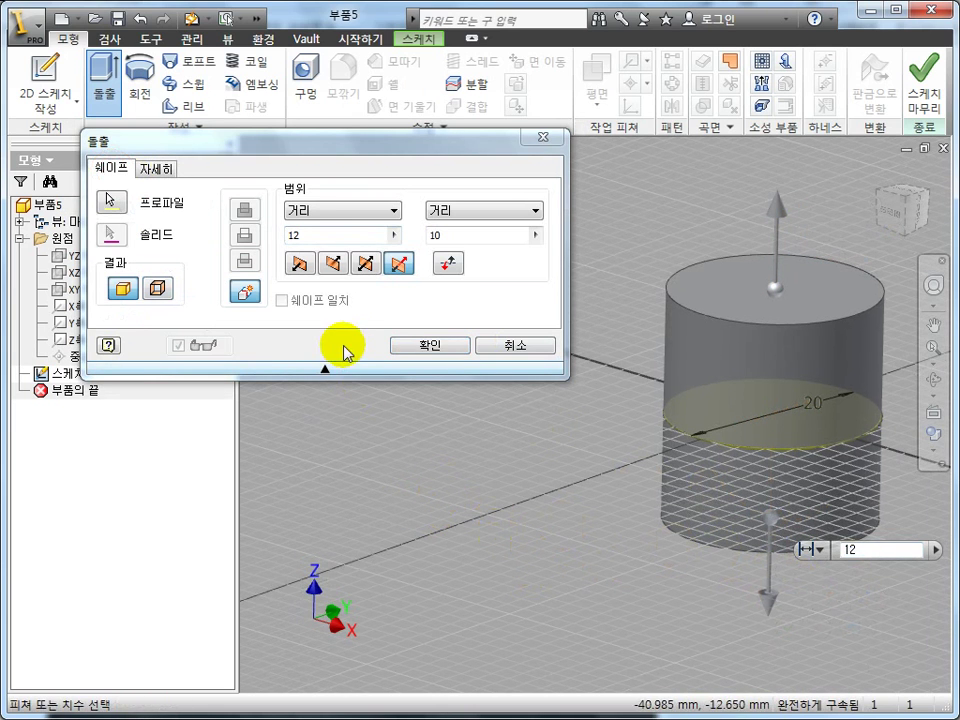
{"action": "left_click", "coordinate": [302, 264]}
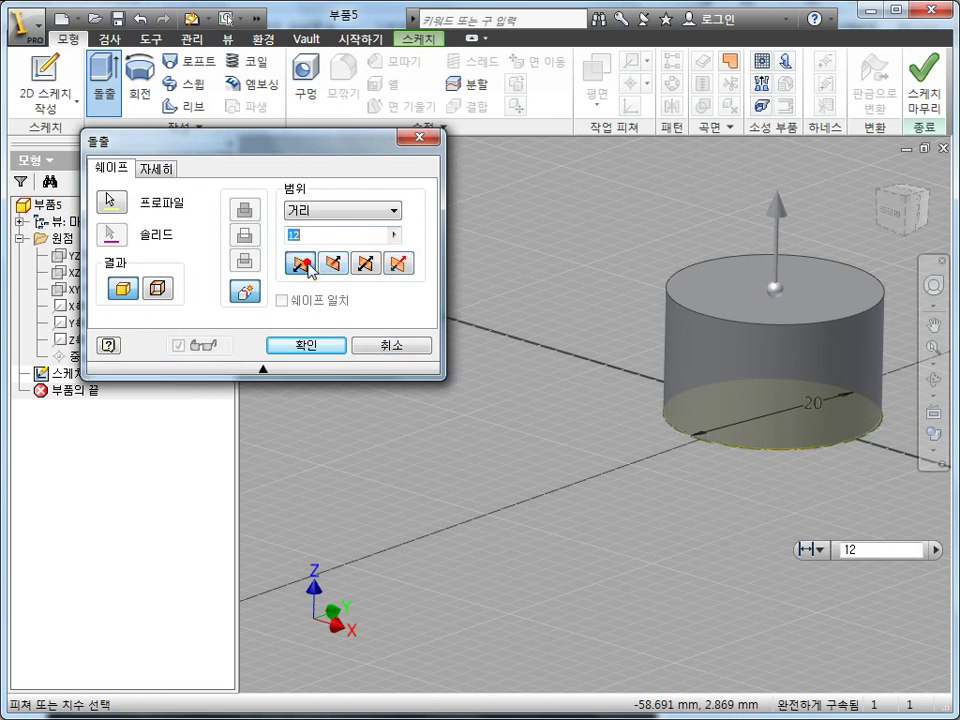
Preview a taper of 10 on the extrusion.
{"action": "left_click", "coordinate": [160, 170]}
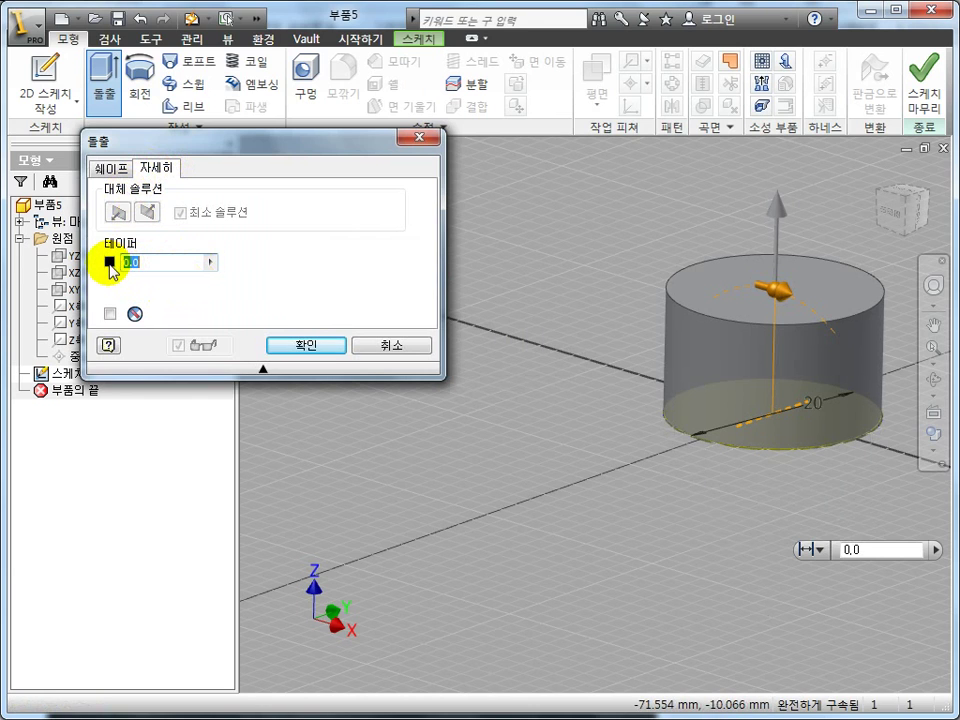
{"action": "left_click", "coordinate": [110, 264]}
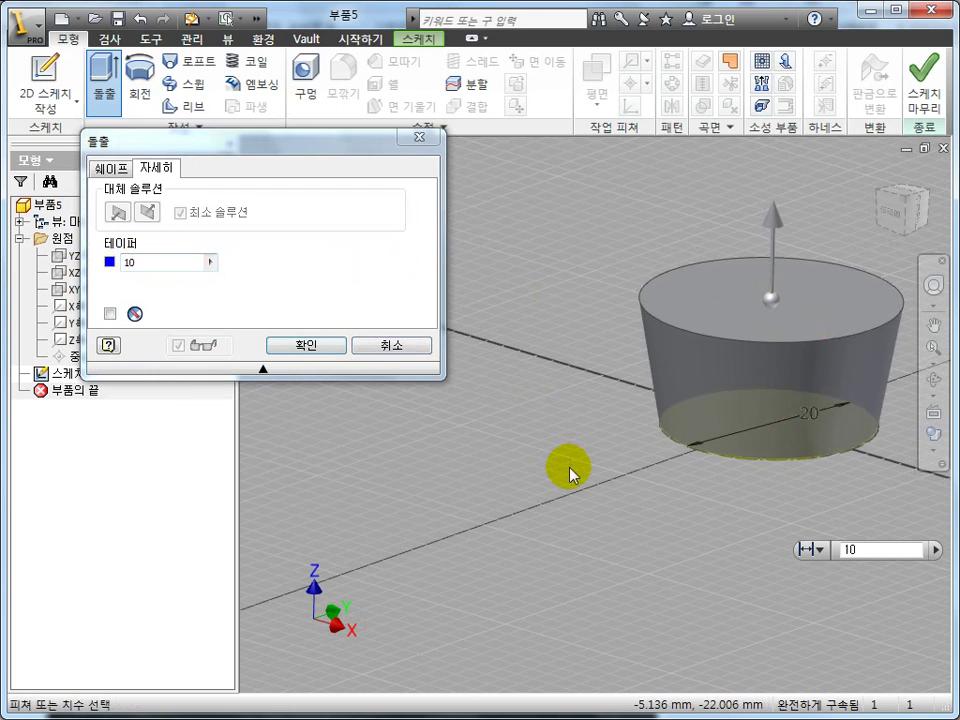
{"action": "middle_click_drag", "start_coordinate": [574, 467], "coordinate": [657, 384], "text": "shift"}
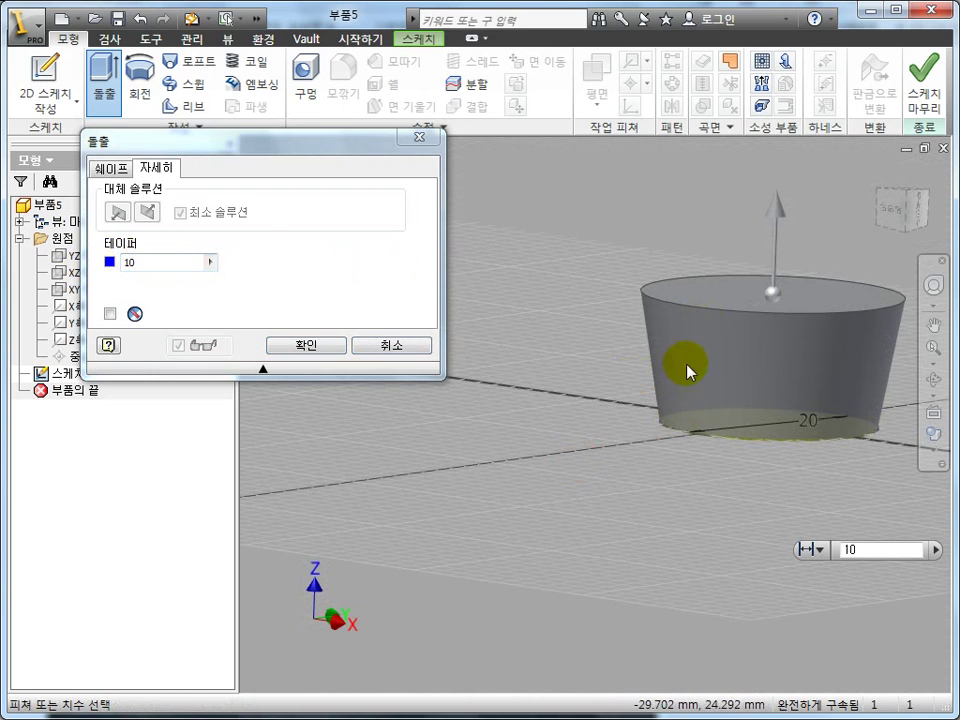
{"action": "mouse_move", "coordinate": [609, 451]}
{"action": "middle_mouse_down", "text": "shift"}
{"action": "mouse_move", "coordinate": [583, 379]}
{"action": "mouse_move", "coordinate": [553, 401]}
{"action": "mouse_move", "coordinate": [563, 399]}
{"action": "middle_mouse_up", "text": "shift"}
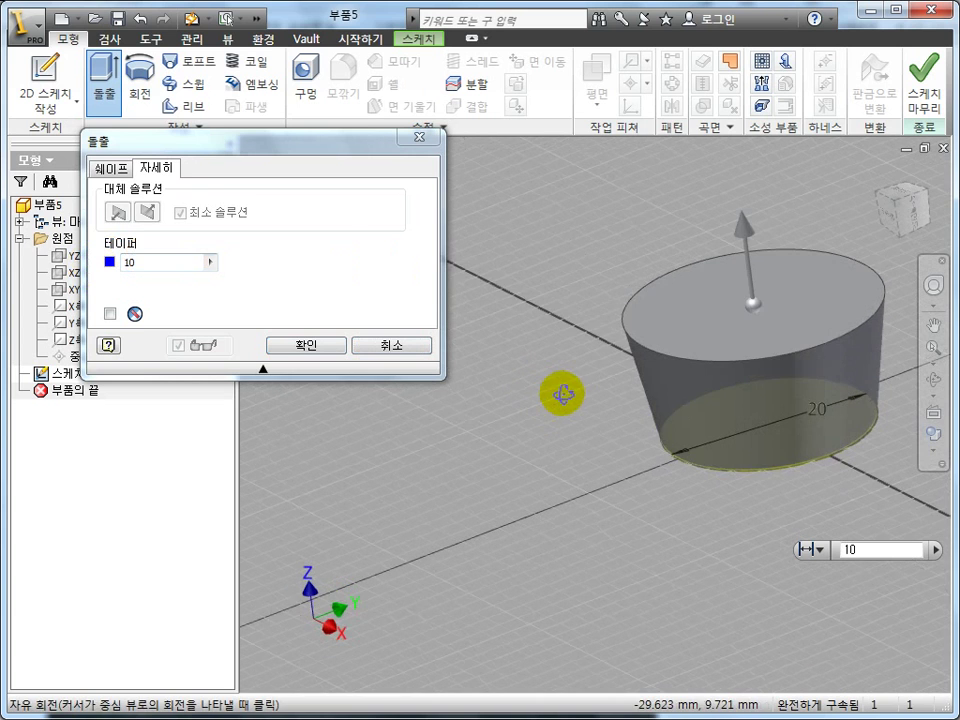
{"action": "left_click", "coordinate": [120, 166]}
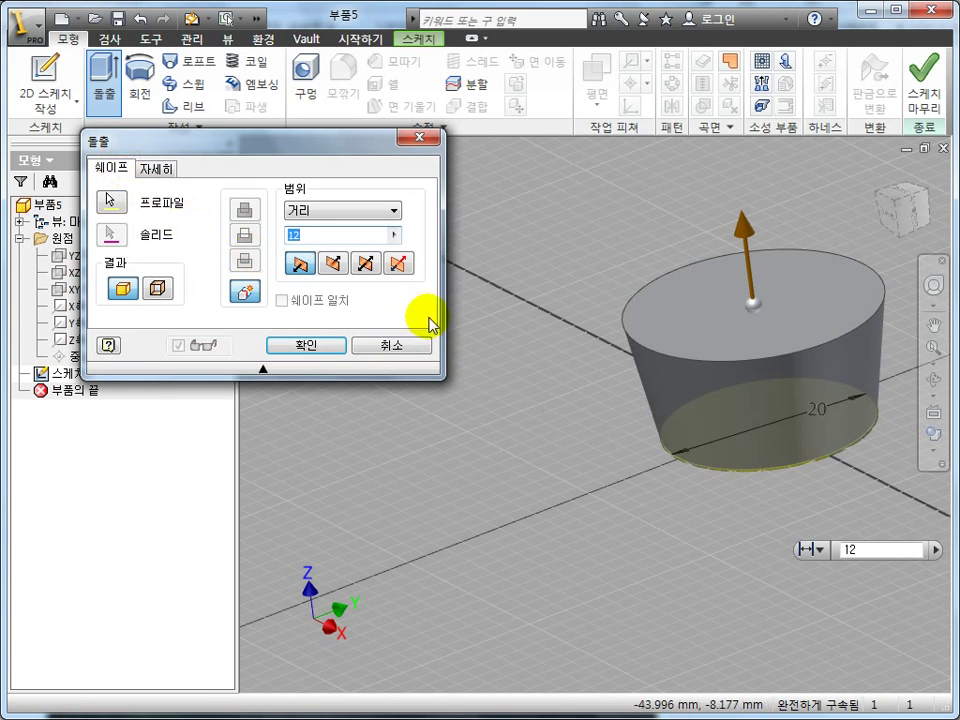
{"action": "left_click", "coordinate": [160, 167]}
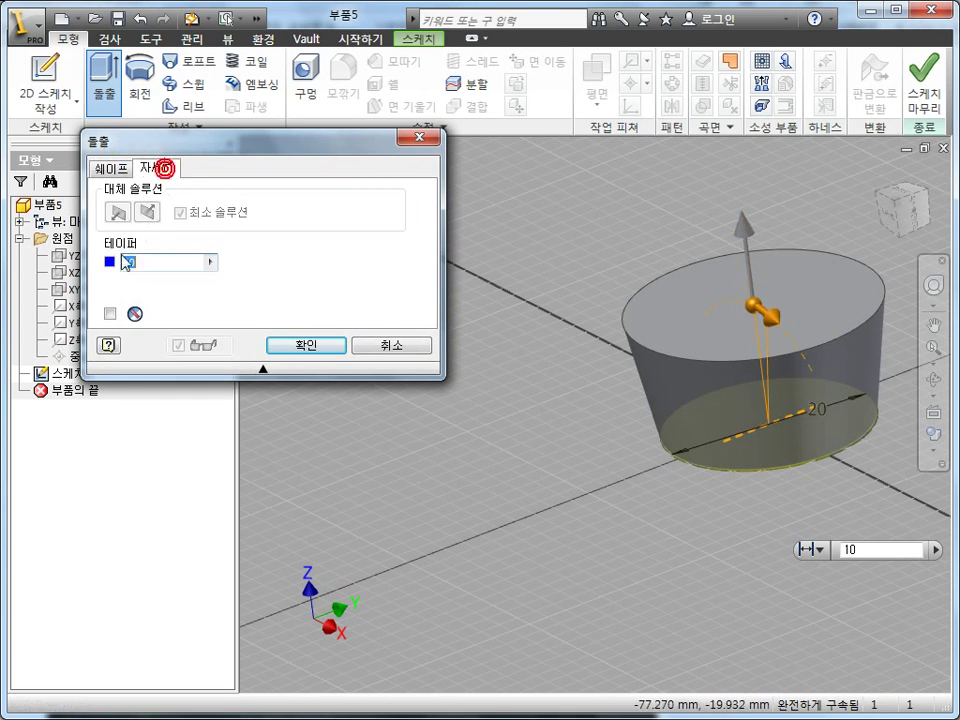
{"action": "type", "text": "0"}
Accept the extrusion as 돌출1 and return to a standard view of the cylinder.
{"action": "key", "text": "Return"}
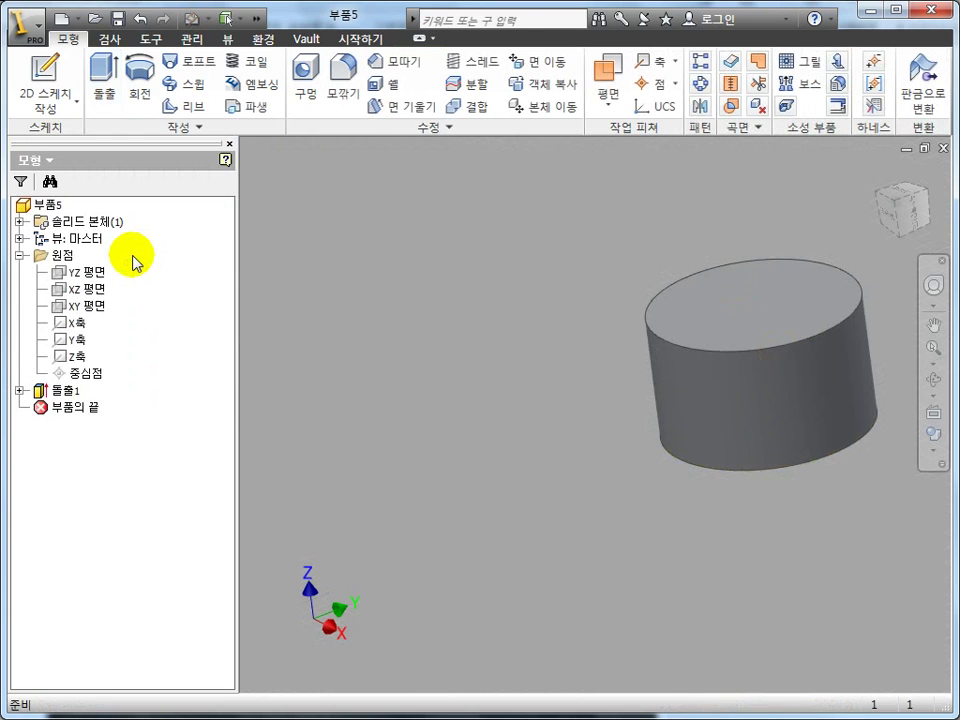
{"action": "key", "text": "F6"}
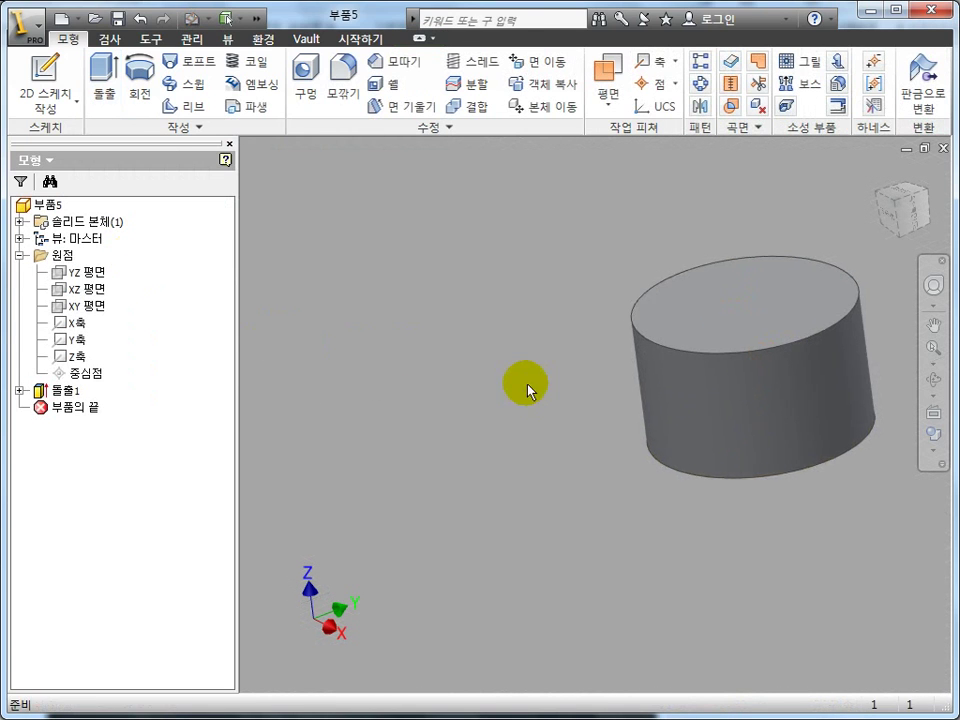
{"action": "mouse_move", "coordinate": [540, 410]}
{"action": "middle_mouse_down", "text": "shift"}
{"action": "mouse_move", "coordinate": [606, 388]}
{"action": "mouse_move", "coordinate": [600, 407]}
{"action": "mouse_move", "coordinate": [611, 418]}
{"action": "middle_mouse_up", "text": "shift"}
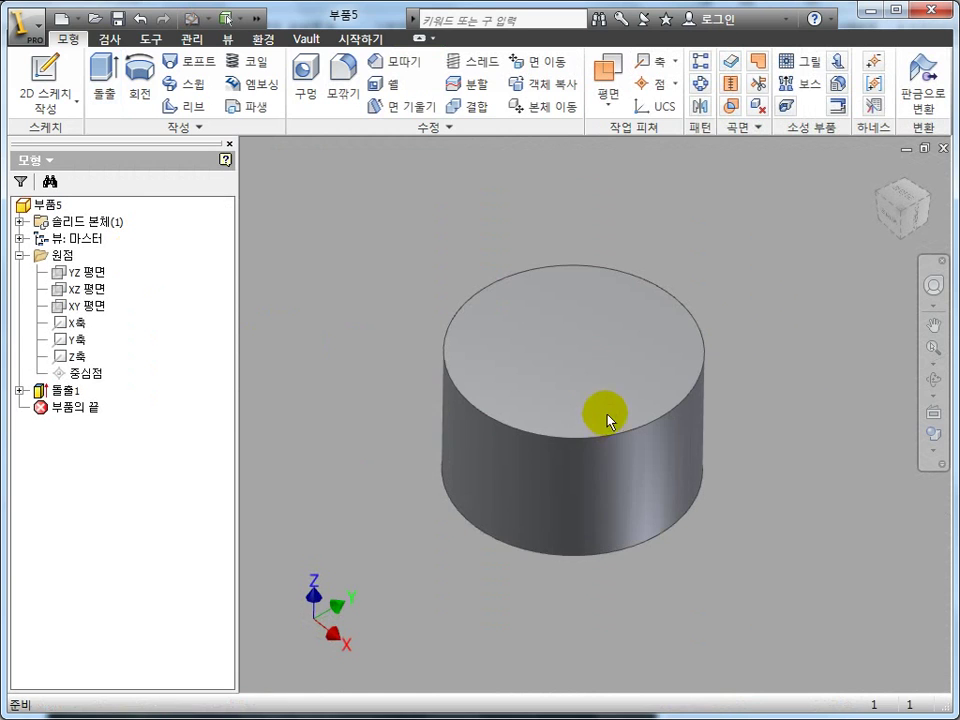
{"action": "left_click", "coordinate": [905, 215]}
{"action": "scroll", "coordinate": [748, 326], "scroll_direction": "up", "scroll_amount": 3}
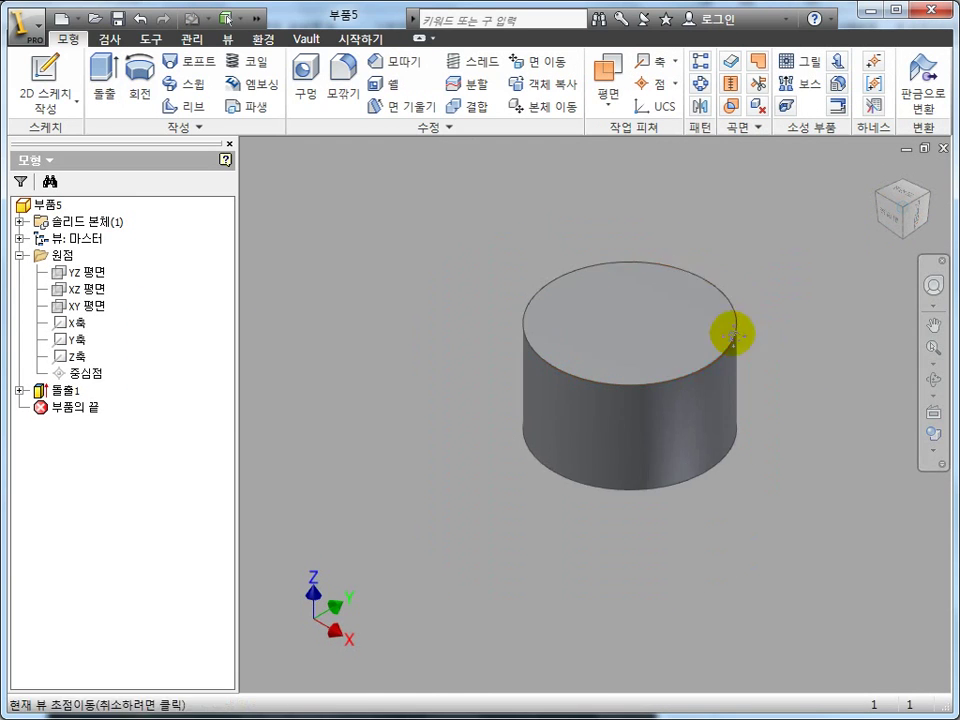
{"action": "left_click_drag", "start_coordinate": [733, 334], "coordinate": [660, 332]}
Sketch a 10 mm circle centred on the origin on the cylinder's top face.
{"action": "left_click", "coordinate": [563, 315]}
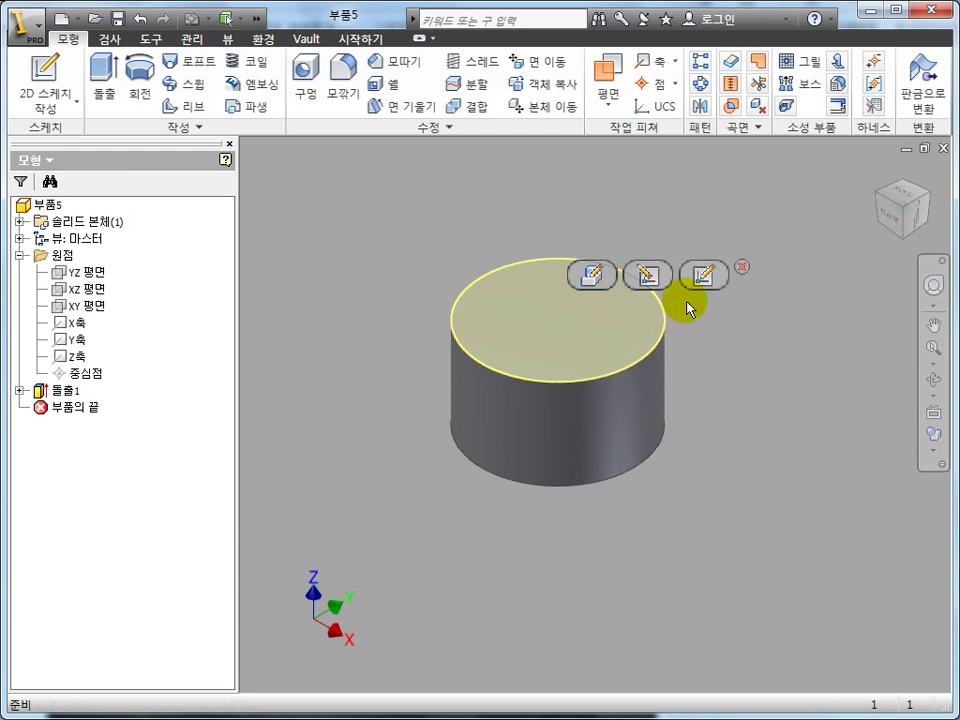
{"action": "left_click", "coordinate": [714, 280]}
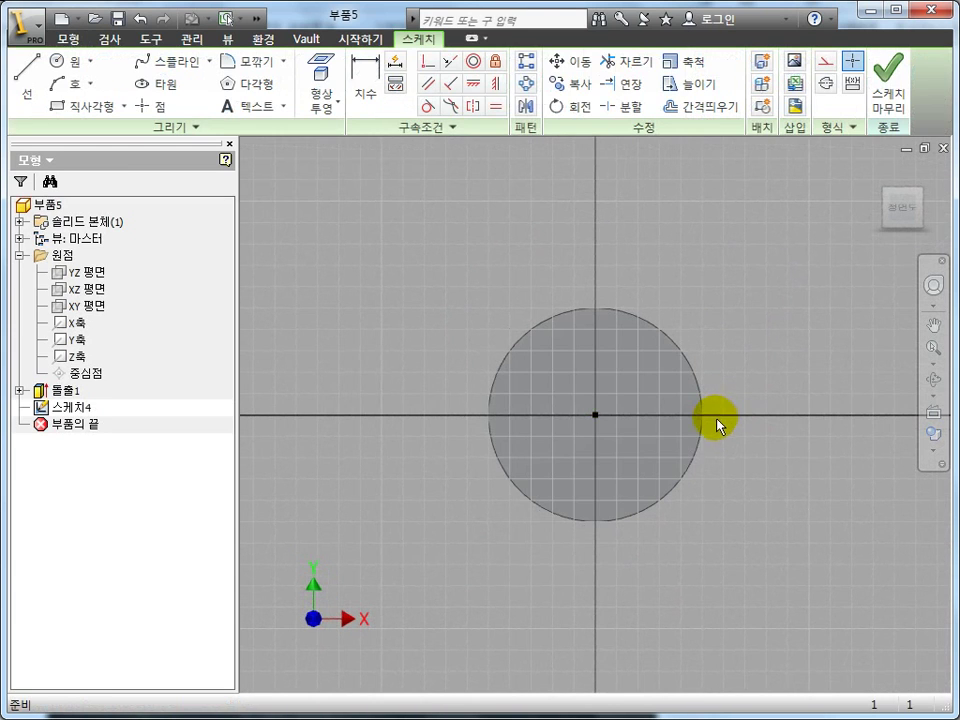
{"action": "key", "text": "c"}
{"action": "left_click", "coordinate": [595, 414]}
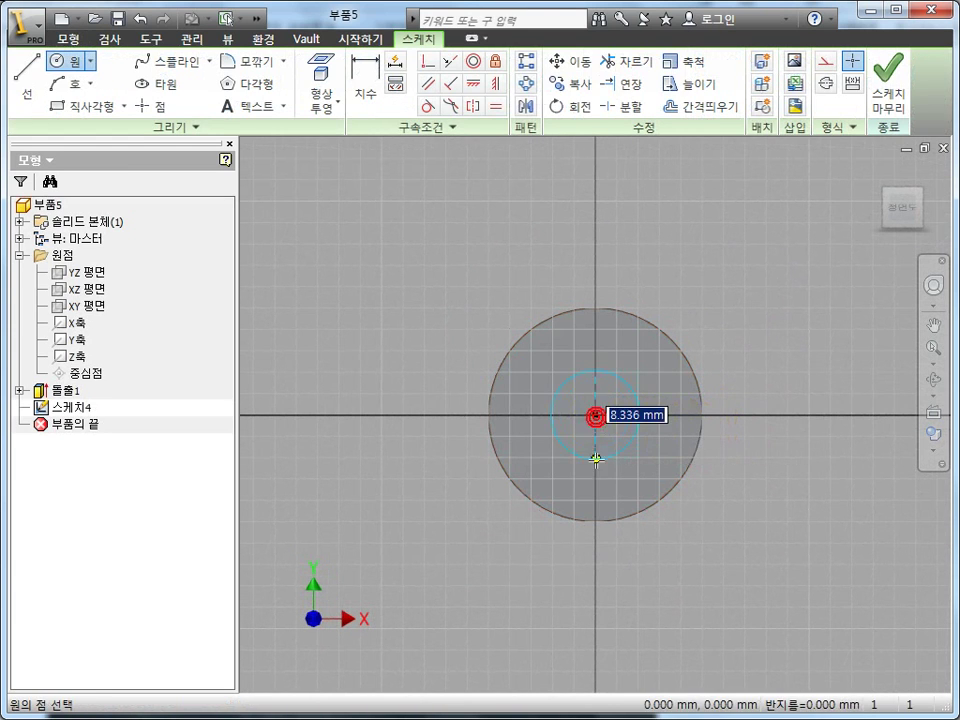
{"action": "type", "text": "10"}
{"action": "key", "text": "Return"}
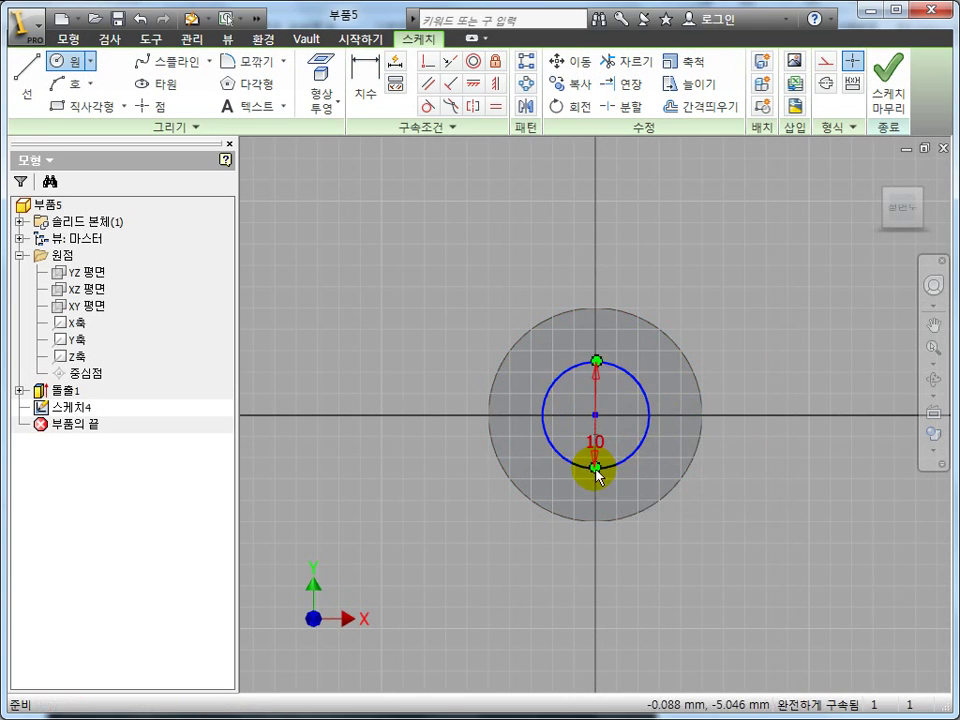
{"action": "mouse_move", "coordinate": [656, 514]}
{"action": "middle_mouse_down", "text": "shift"}
{"action": "mouse_move", "coordinate": [664, 428]}
{"action": "mouse_move", "coordinate": [621, 446]}
{"action": "middle_mouse_up", "text": "shift"}
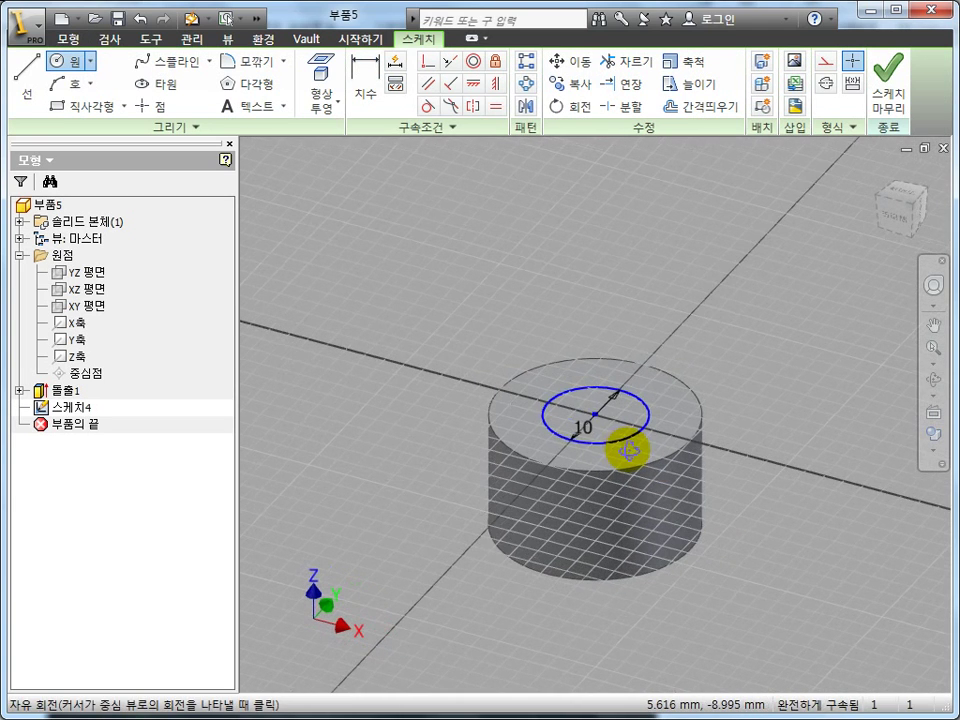
Extrude the 10 mm circle 12 mm with Join output as 돌출2.
{"action": "left_click", "coordinate": [66, 39]}
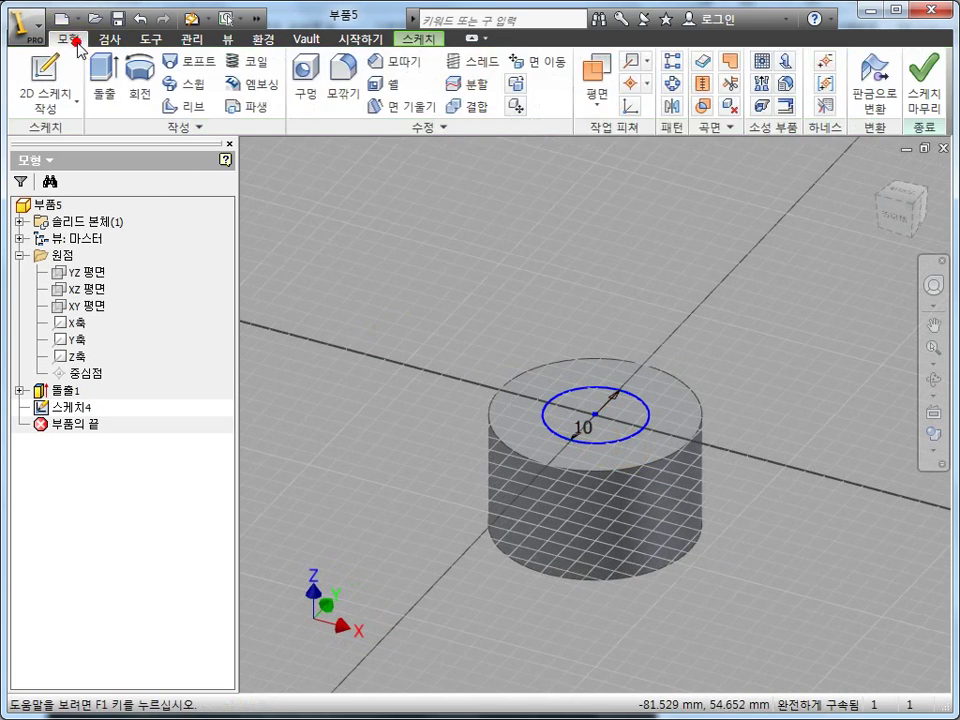
{"action": "left_click", "coordinate": [101, 67]}
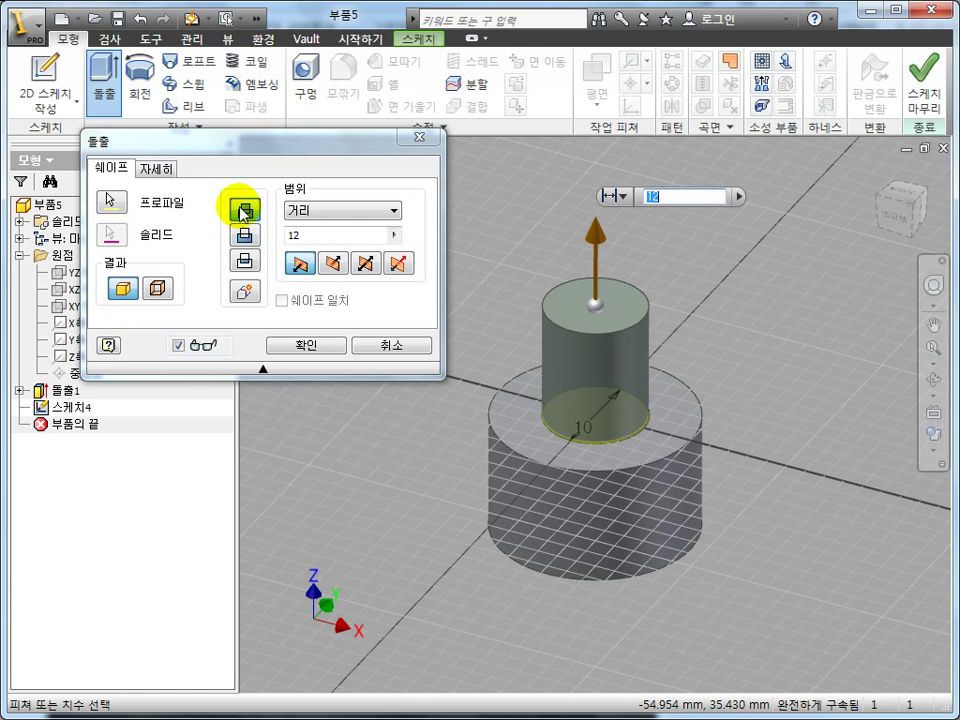
{"action": "left_click", "coordinate": [266, 148]}
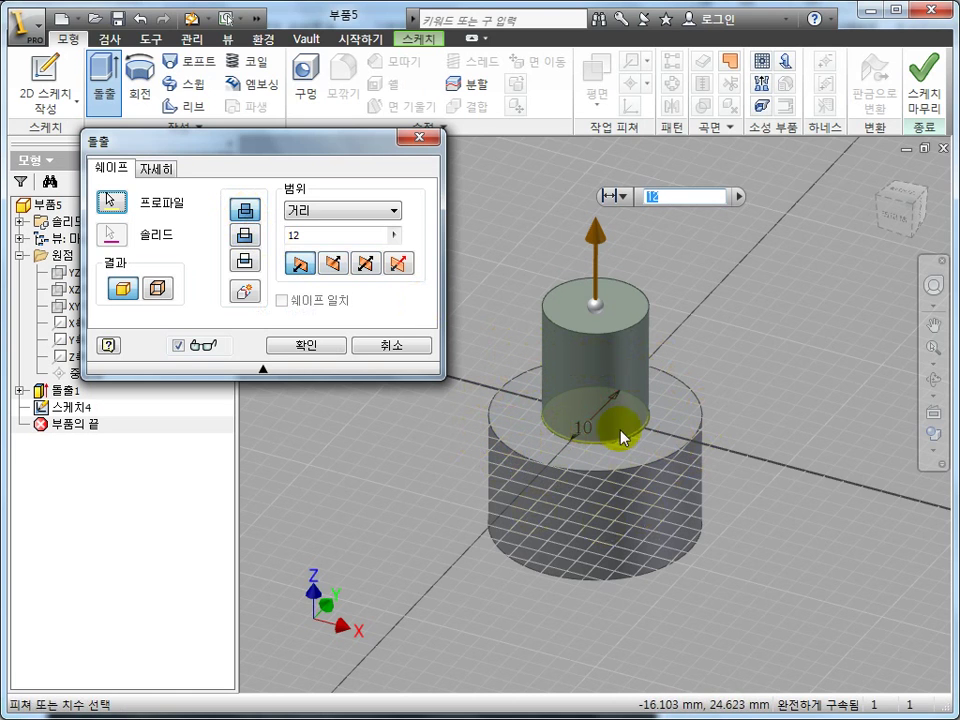
{"action": "left_click", "coordinate": [326, 348]}
{"action": "mouse_move", "coordinate": [360, 541]}
{"action": "middle_mouse_down", "text": "shift"}
{"action": "mouse_move", "coordinate": [429, 480]}
{"action": "mouse_move", "coordinate": [310, 514]}
{"action": "middle_mouse_up", "text": "shift"}
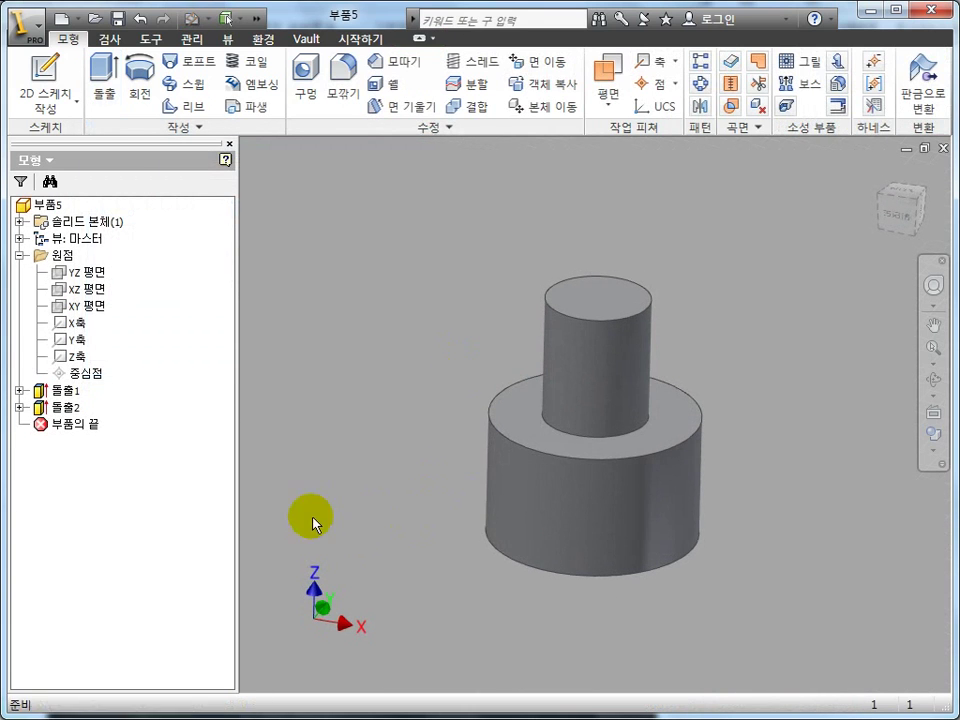
Edit 돌출2 to Cut in Direction 2, boring the 10 mm hole down through the cylinder.
{"action": "double_click", "coordinate": [76, 410]}
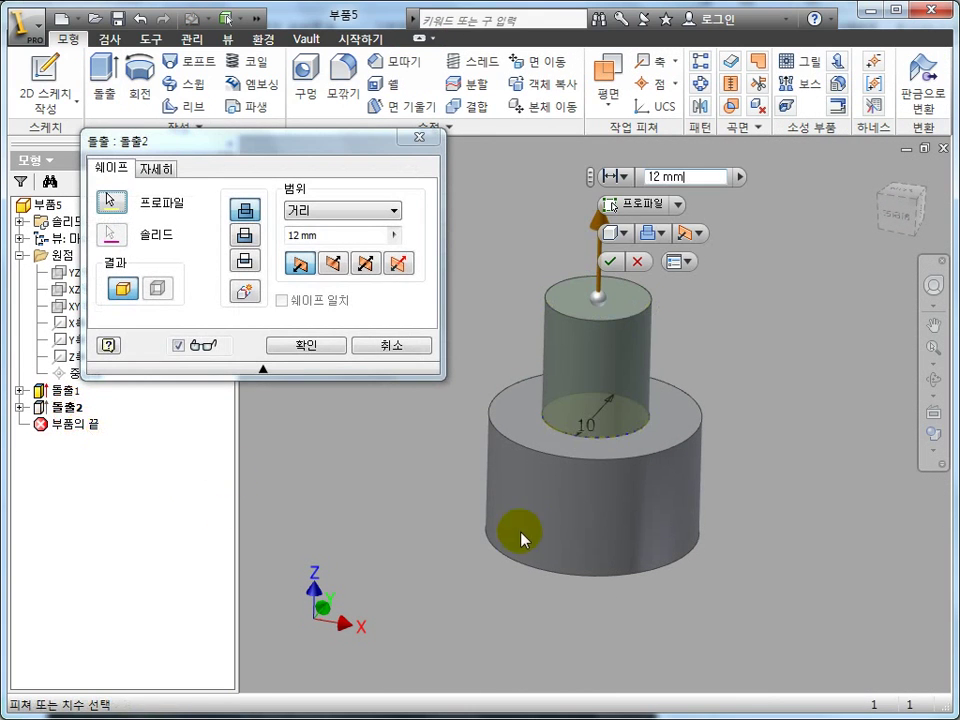
{"action": "left_click", "coordinate": [255, 238]}
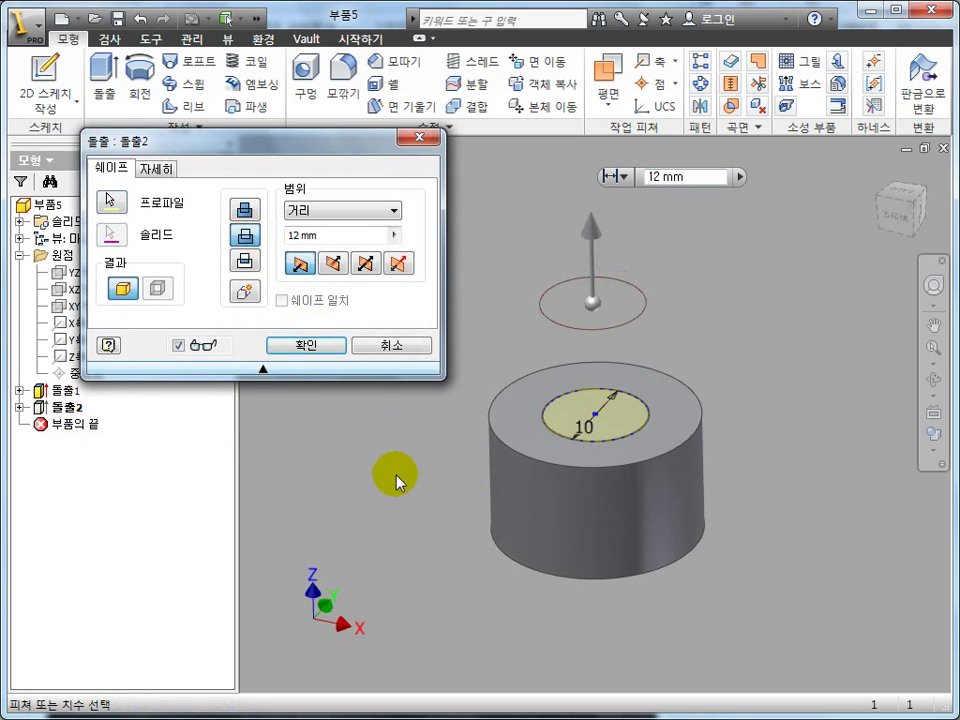
{"action": "mouse_move", "coordinate": [470, 420]}
{"action": "middle_mouse_down", "text": "shift"}
{"action": "mouse_move", "coordinate": [493, 446]}
{"action": "mouse_move", "coordinate": [489, 471]}
{"action": "middle_mouse_up", "text": "shift"}
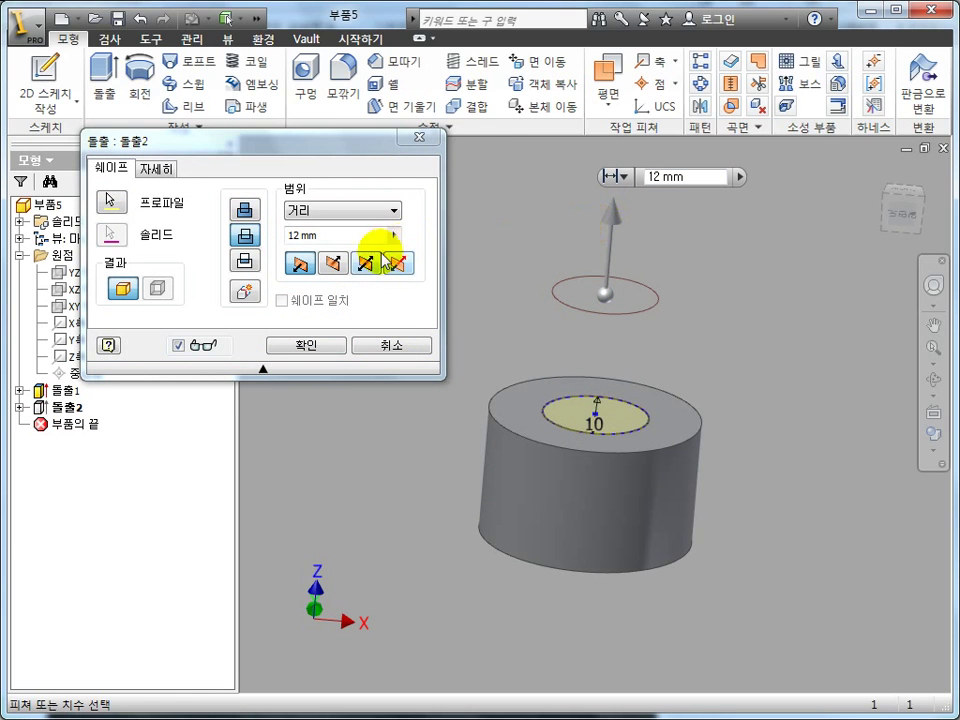
{"action": "left_click", "coordinate": [335, 265]}
{"action": "mouse_move", "coordinate": [590, 430]}
{"action": "middle_mouse_down", "text": "shift"}
{"action": "mouse_move", "coordinate": [620, 395]}
{"action": "mouse_move", "coordinate": [636, 317]}
{"action": "mouse_move", "coordinate": [606, 422]}
{"action": "mouse_move", "coordinate": [567, 422]}
{"action": "middle_mouse_up", "text": "shift"}
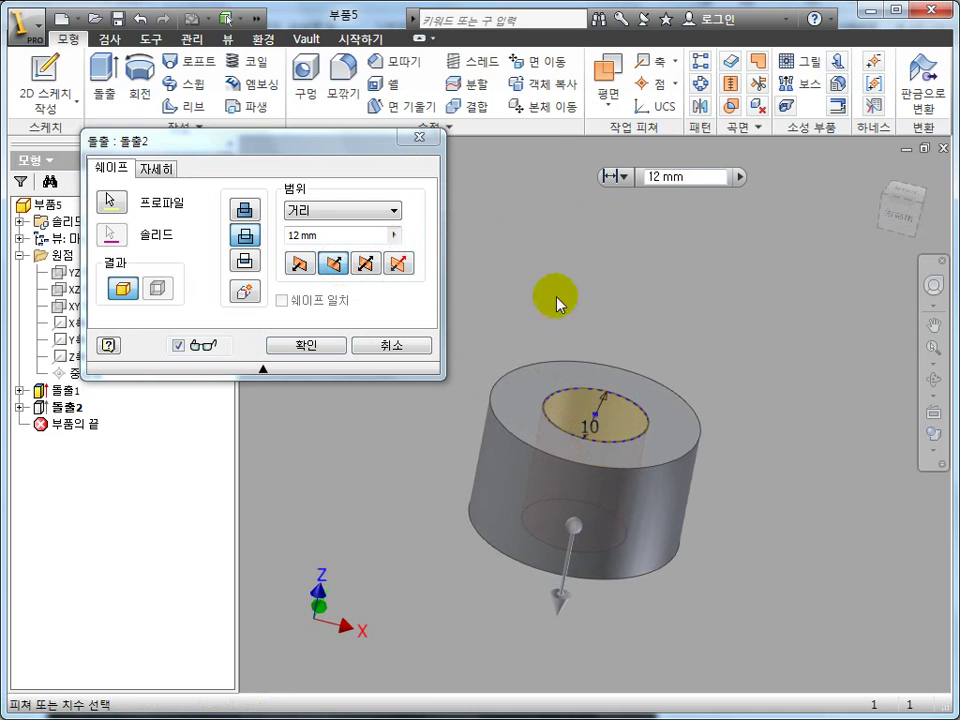
{"action": "middle_click_drag", "start_coordinate": [546, 443], "coordinate": [525, 510], "text": "shift"}
{"action": "scroll", "coordinate": [340, 393], "scroll_direction": "up", "scroll_amount": 3}
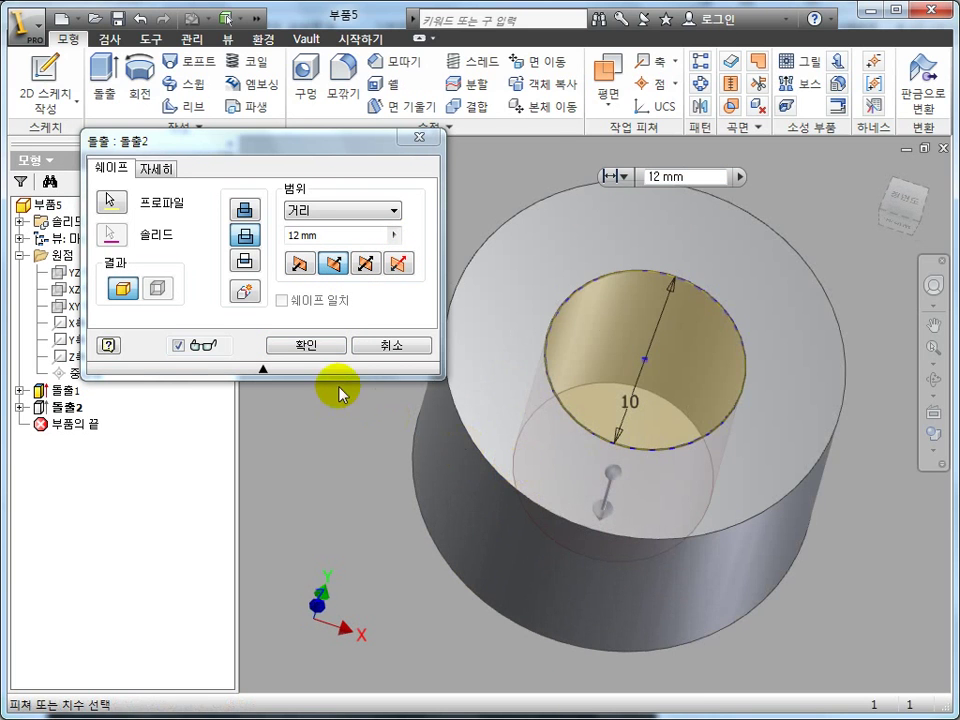
{"action": "left_click", "coordinate": [326, 347]}
{"action": "scroll", "coordinate": [435, 489], "scroll_direction": "down", "scroll_amount": 3}
{"action": "mouse_move", "coordinate": [435, 489]}
{"action": "middle_mouse_down", "text": "shift"}
{"action": "mouse_move", "coordinate": [482, 476]}
{"action": "mouse_move", "coordinate": [458, 507]}
{"action": "mouse_move", "coordinate": [454, 480]}
{"action": "mouse_move", "coordinate": [514, 390]}
{"action": "mouse_move", "coordinate": [454, 456]}
{"action": "mouse_move", "coordinate": [500, 424]}
{"action": "mouse_move", "coordinate": [512, 440]}
{"action": "middle_mouse_up", "text": "shift"}
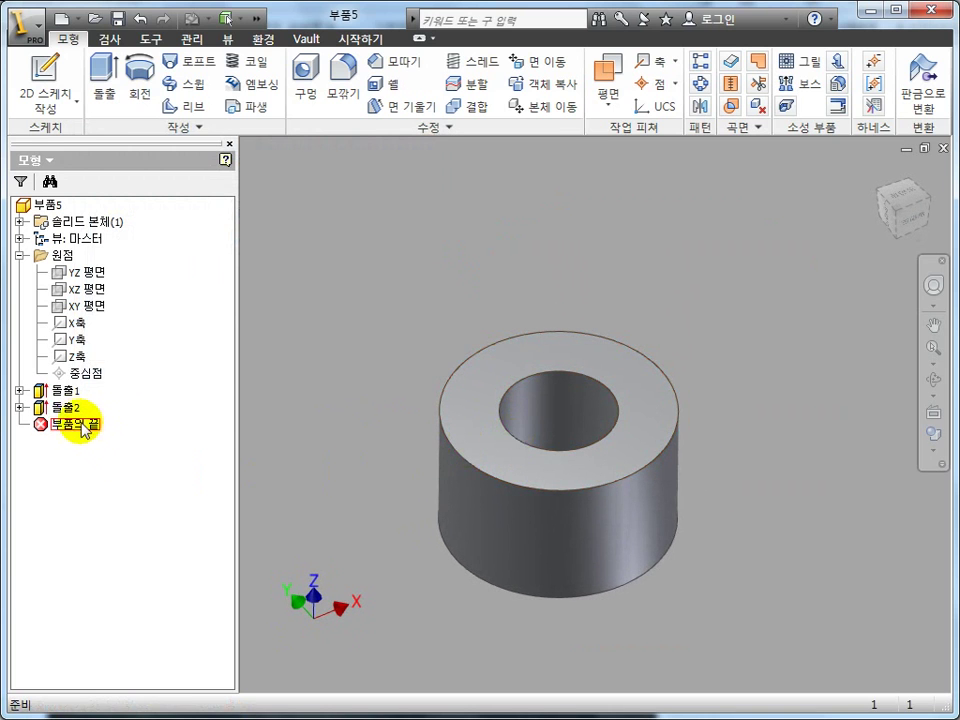
Change 돌출2 to Intersect output, leaving only the 10 mm cylinder, then recentre the view.
{"action": "left_click", "coordinate": [615, 415]}
{"action": "left_click", "coordinate": [579, 429]}
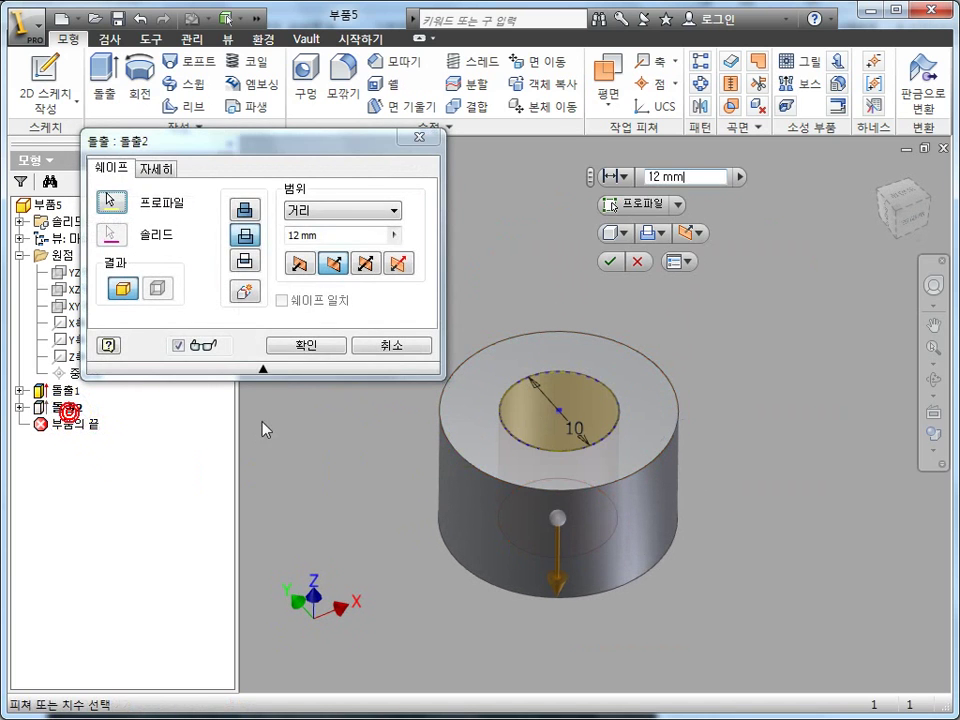
{"action": "left_click", "coordinate": [247, 262]}
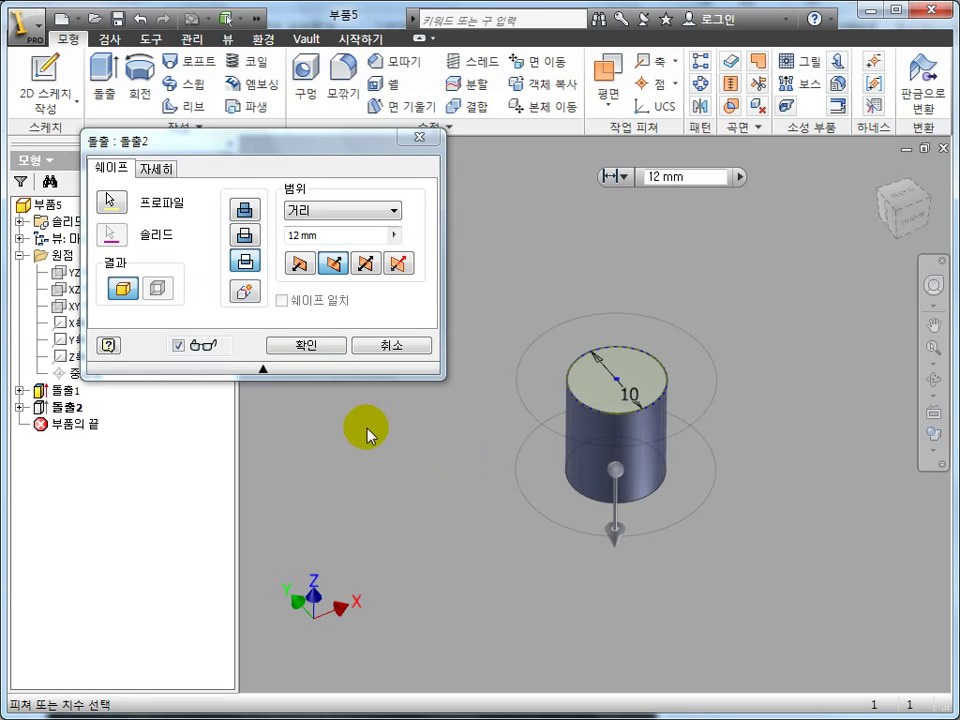
{"action": "left_click", "coordinate": [320, 346]}
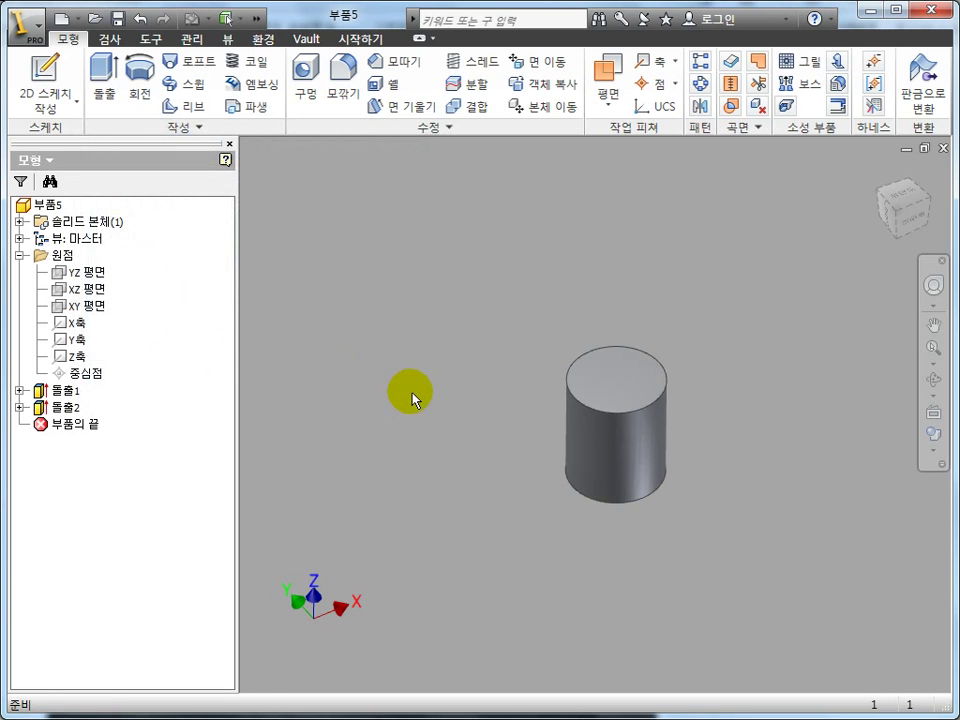
{"action": "middle_click_drag", "start_coordinate": [434, 462], "coordinate": [476, 536], "text": "shift"}
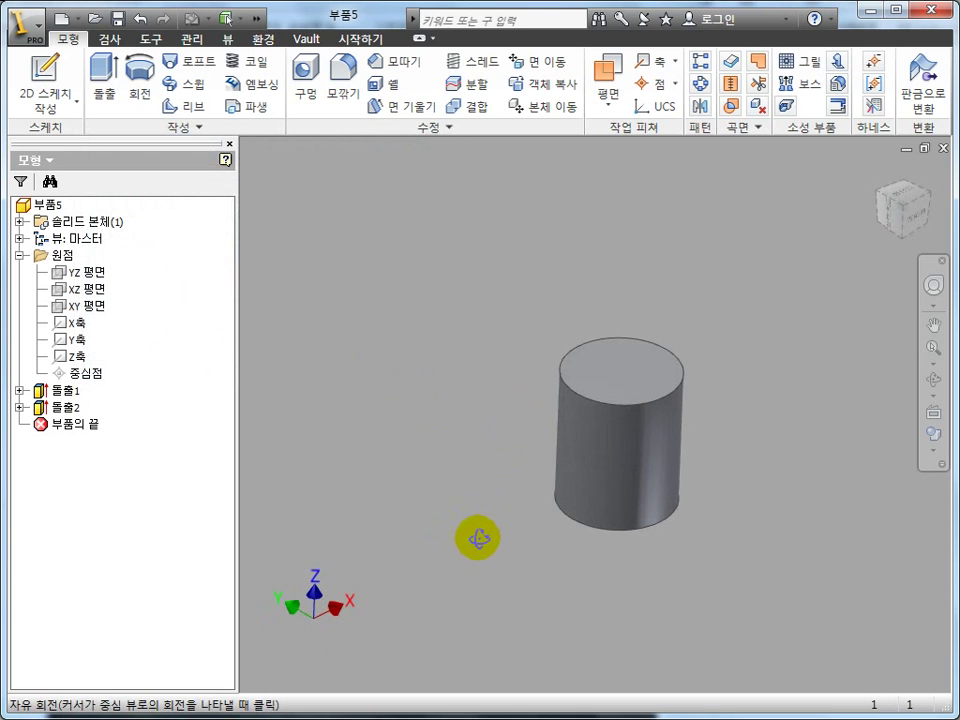
{"action": "left_click", "coordinate": [62, 407]}
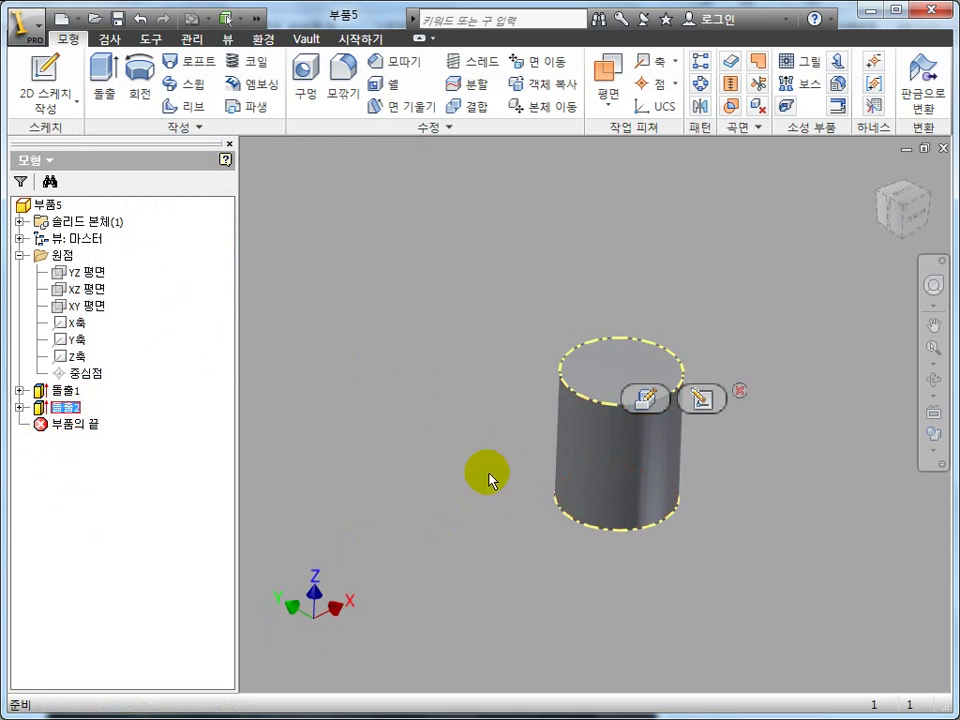
{"action": "left_click", "coordinate": [904, 210]}
{"action": "left_click", "coordinate": [407, 349]}
{"action": "left_click", "coordinate": [417, 415]}
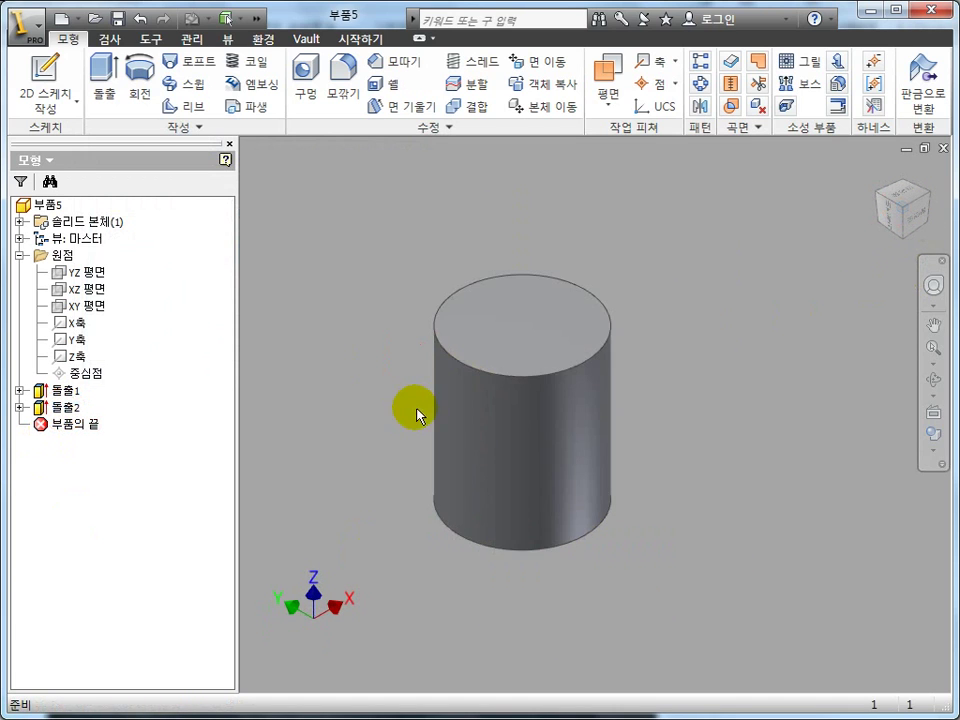
{"action": "middle_click_drag", "start_coordinate": [417, 415], "coordinate": [472, 397]}
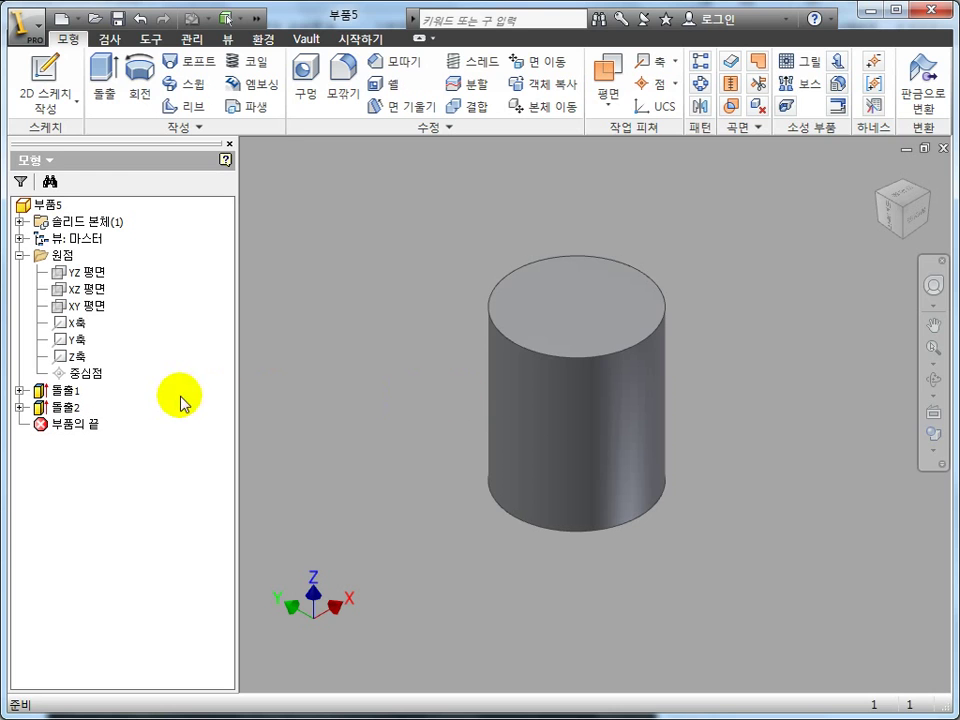
Reopen Extrude2 as a Join extrusion with a Distance extent, flipped to grow upward.
{"action": "double_click", "coordinate": [66, 407]}
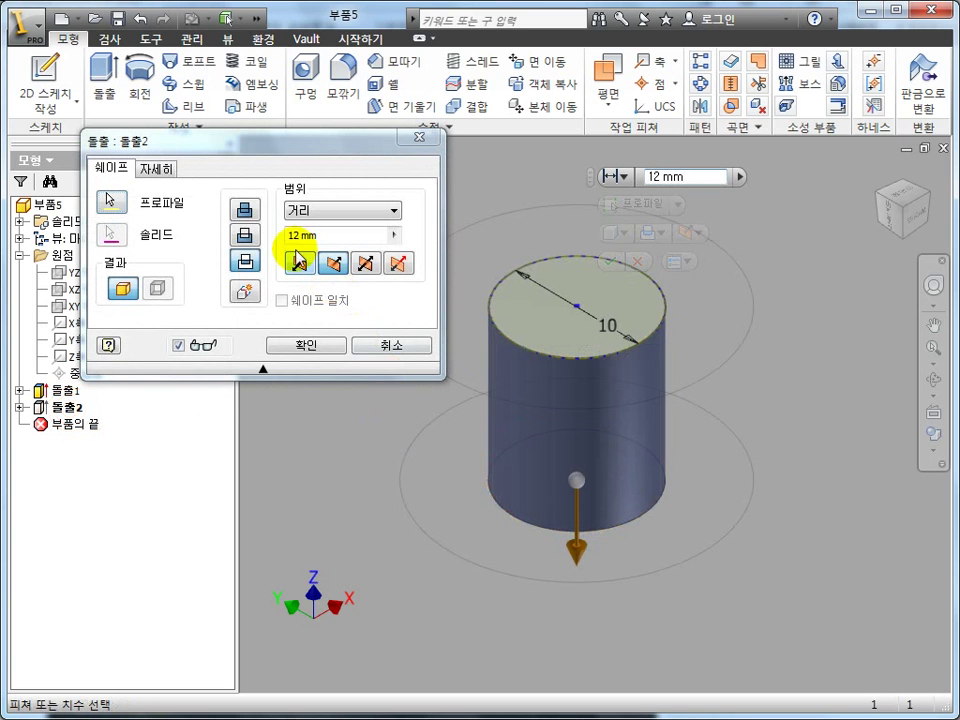
{"action": "left_click", "coordinate": [245, 210]}
{"action": "left_click", "coordinate": [362, 219]}
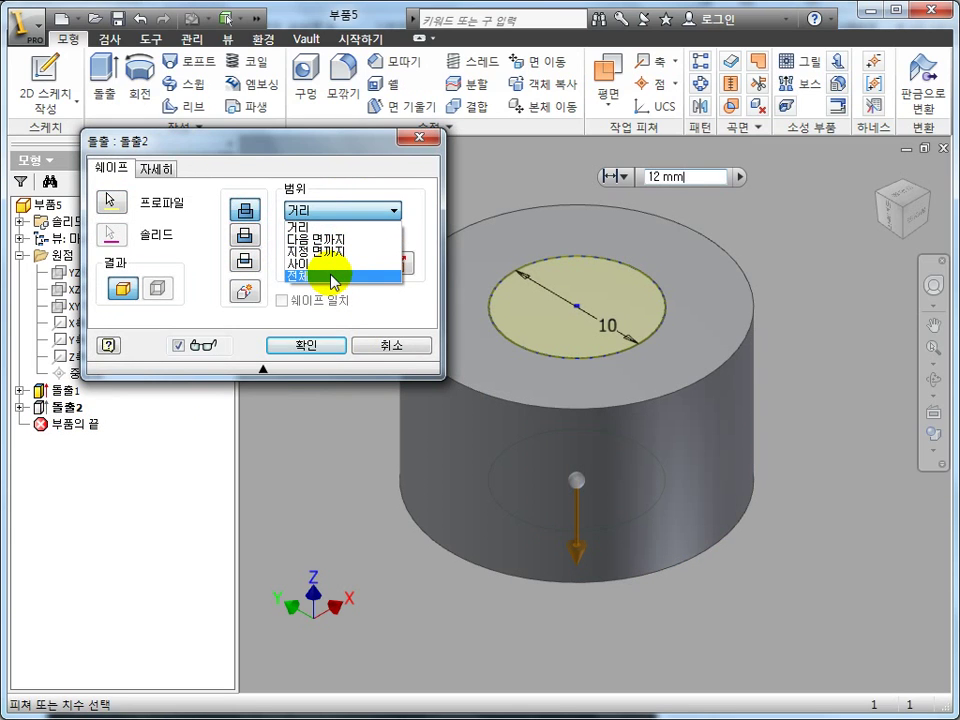
{"action": "left_click", "coordinate": [362, 228]}
{"action": "type", "text": "20"}
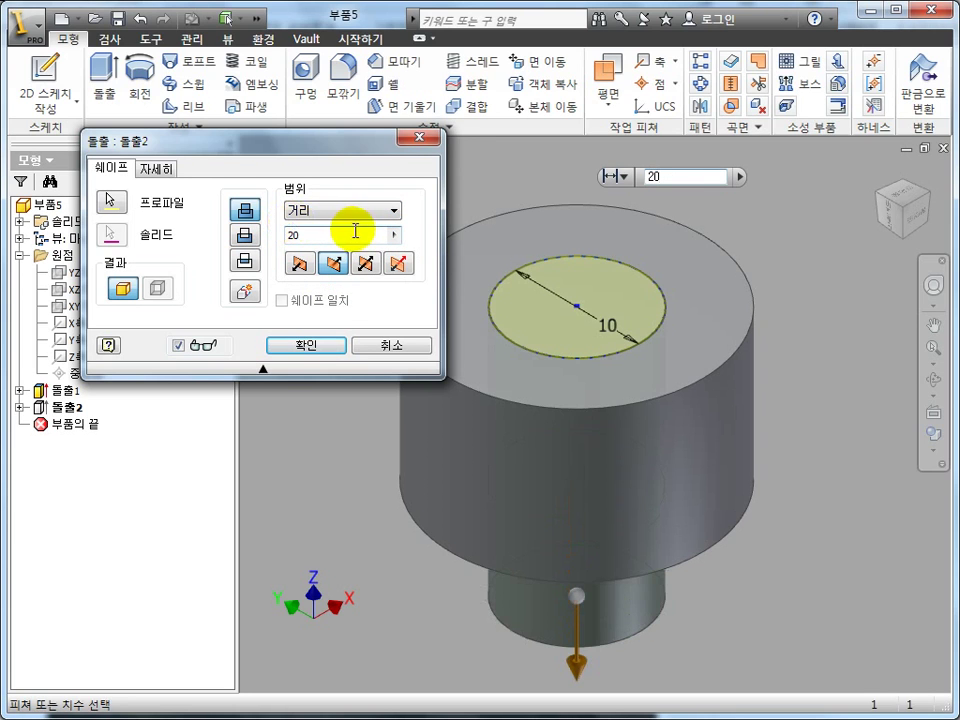
{"action": "left_click", "coordinate": [301, 265]}
Change Extrude2's extent from Distance to To Next.
{"action": "scroll", "coordinate": [514, 311], "scroll_direction": "down", "scroll_amount": 3}
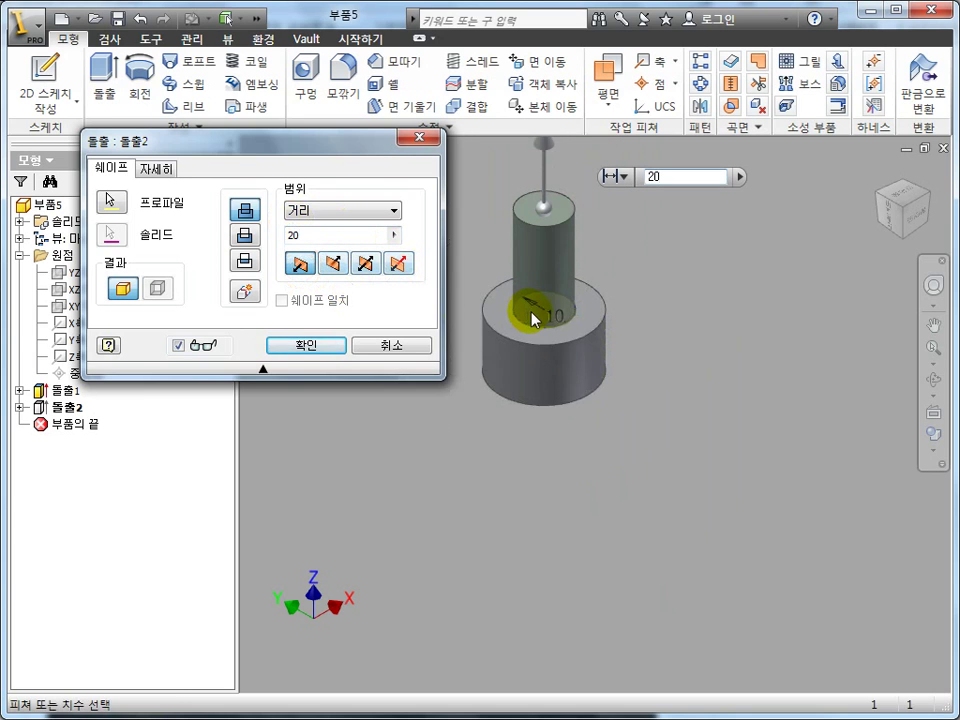
{"action": "scroll", "coordinate": [529, 339], "scroll_direction": "up", "scroll_amount": 2}
{"action": "scroll", "coordinate": [574, 392], "scroll_direction": "down", "scroll_amount": 1}
{"action": "scroll", "coordinate": [487, 376], "scroll_direction": "down", "scroll_amount": 2}
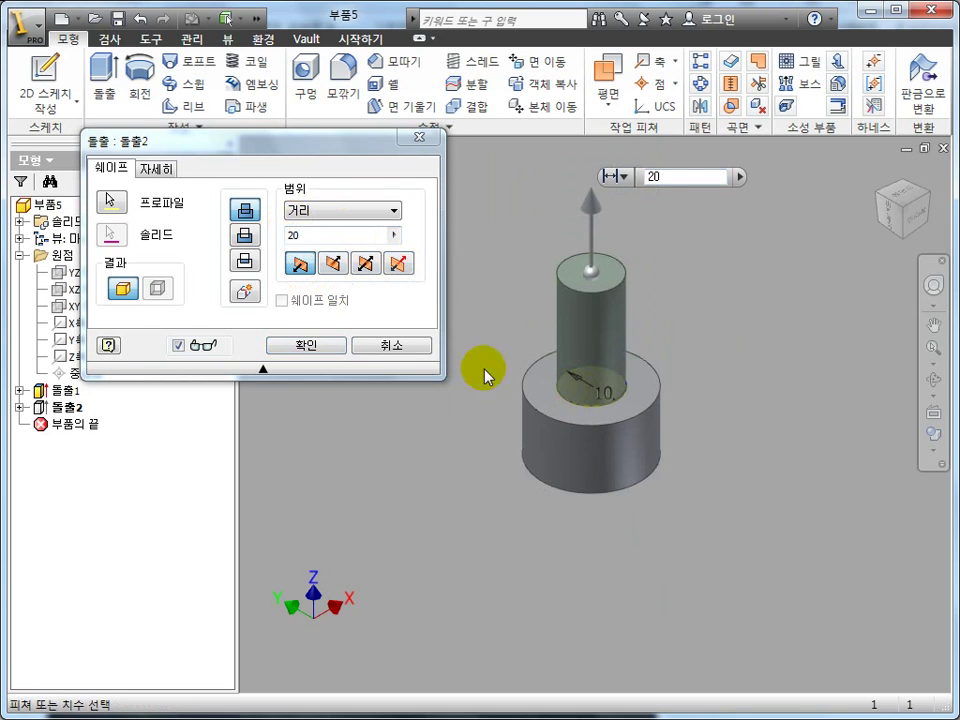
{"action": "left_click", "coordinate": [378, 212]}
{"action": "left_click", "coordinate": [351, 240]}
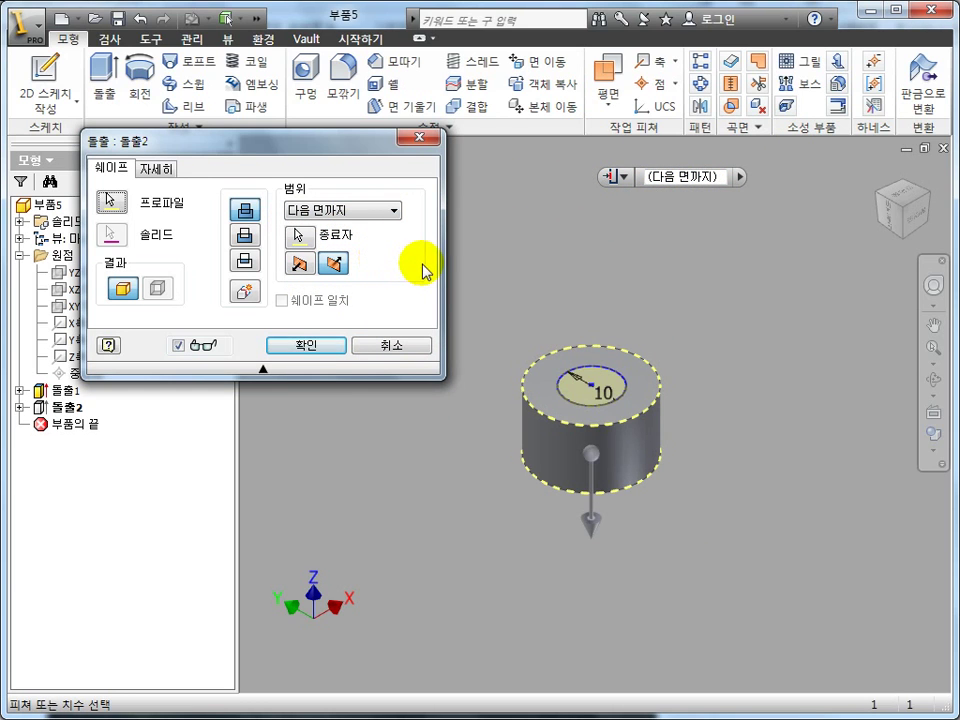
Try the To, Between and All extent options on Extrude2.
{"action": "left_click", "coordinate": [317, 210]}
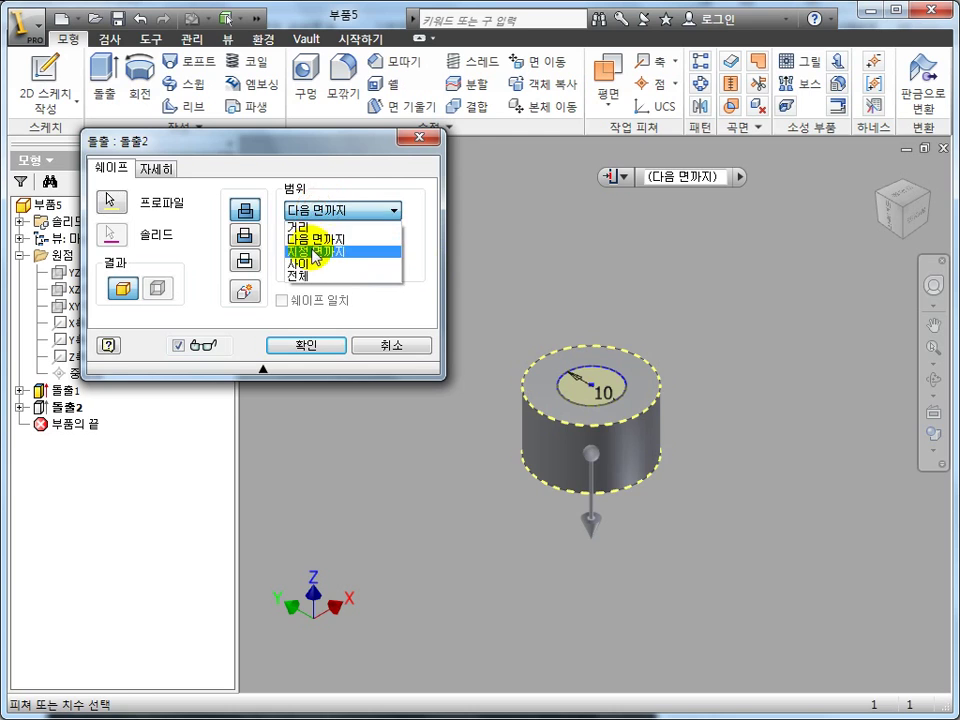
{"action": "left_click", "coordinate": [314, 251]}
{"action": "left_click", "coordinate": [343, 210]}
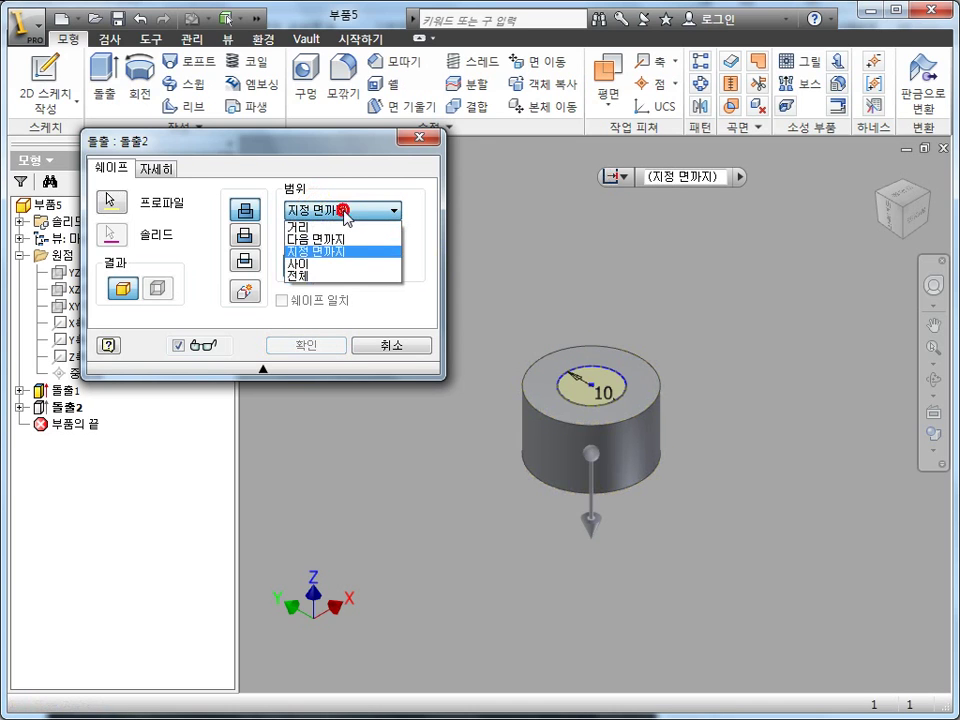
{"action": "left_click", "coordinate": [330, 264]}
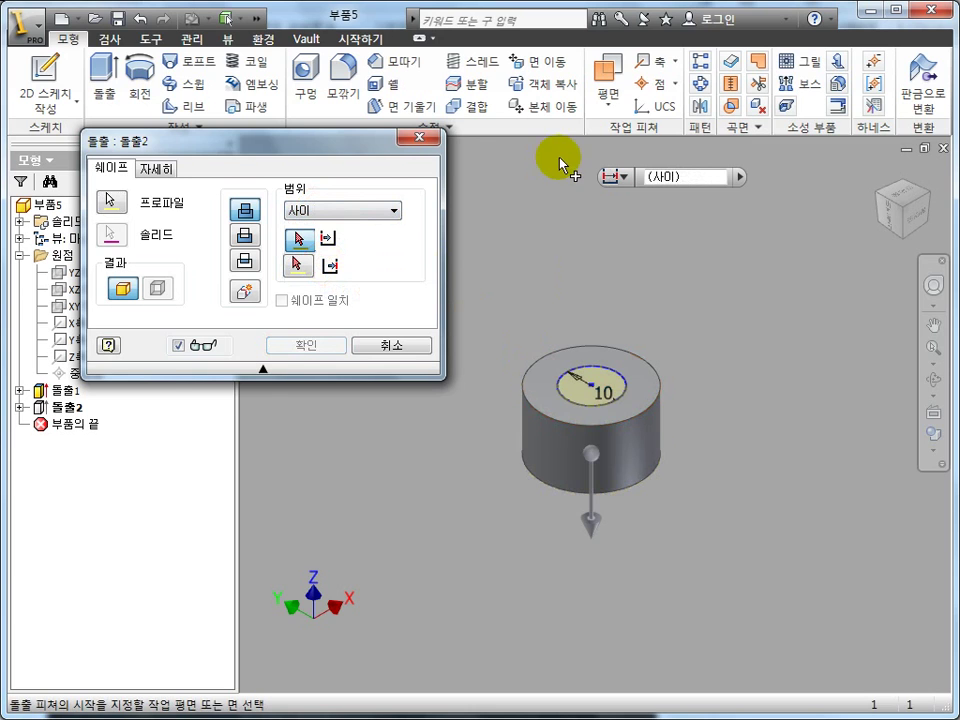
{"action": "left_click", "coordinate": [388, 210]}
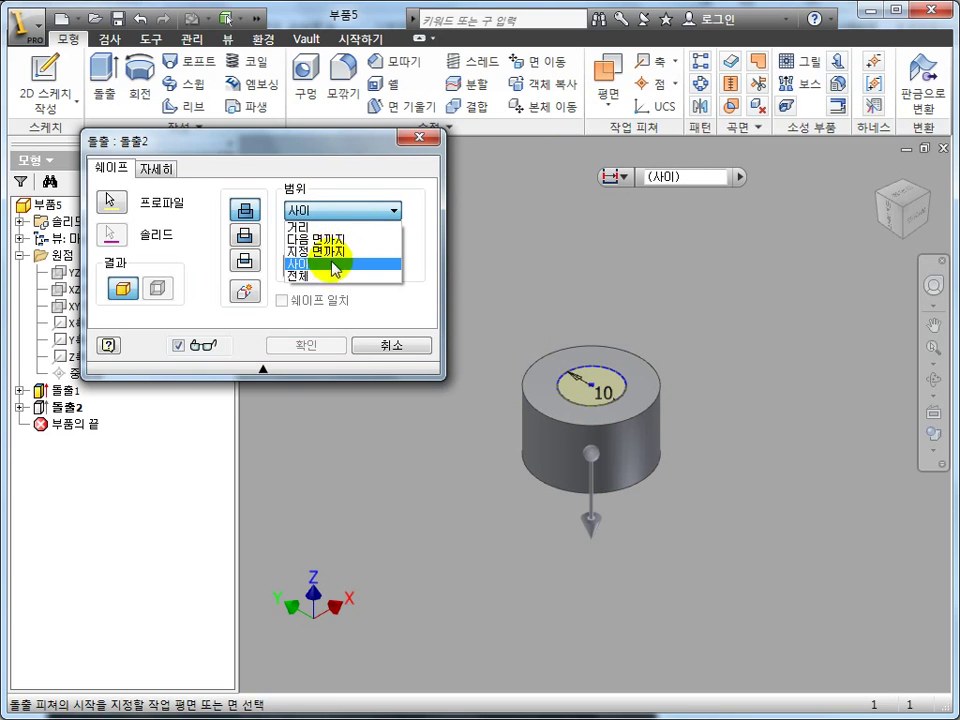
{"action": "left_click", "coordinate": [330, 276]}
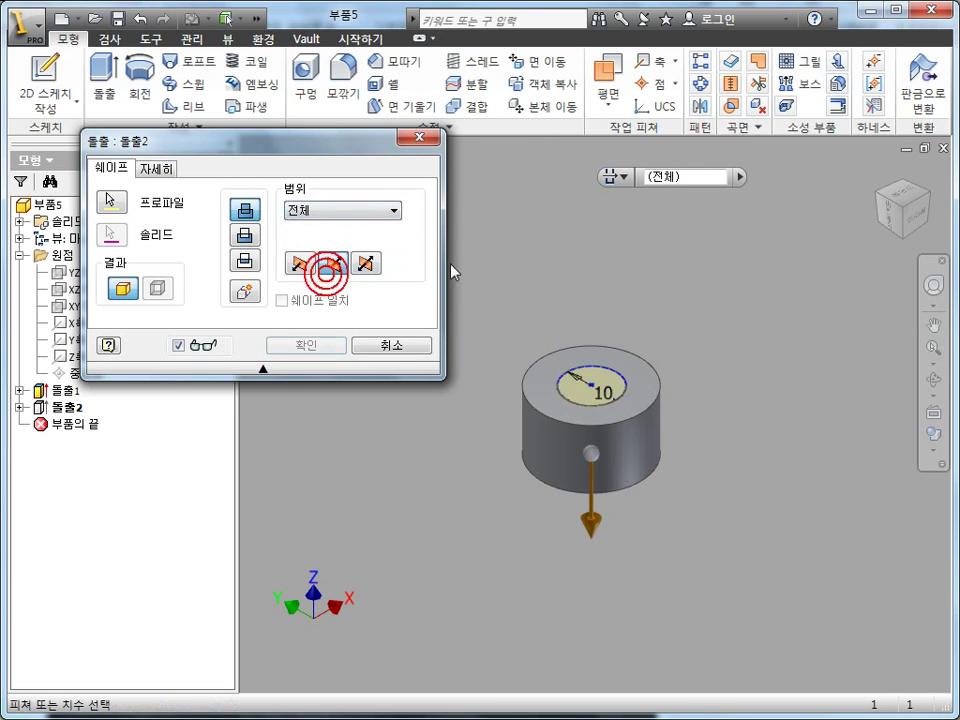
Test the Cut and Intersect operations and a flipped direction, then return to Join and close.
{"action": "left_click", "coordinate": [248, 237]}
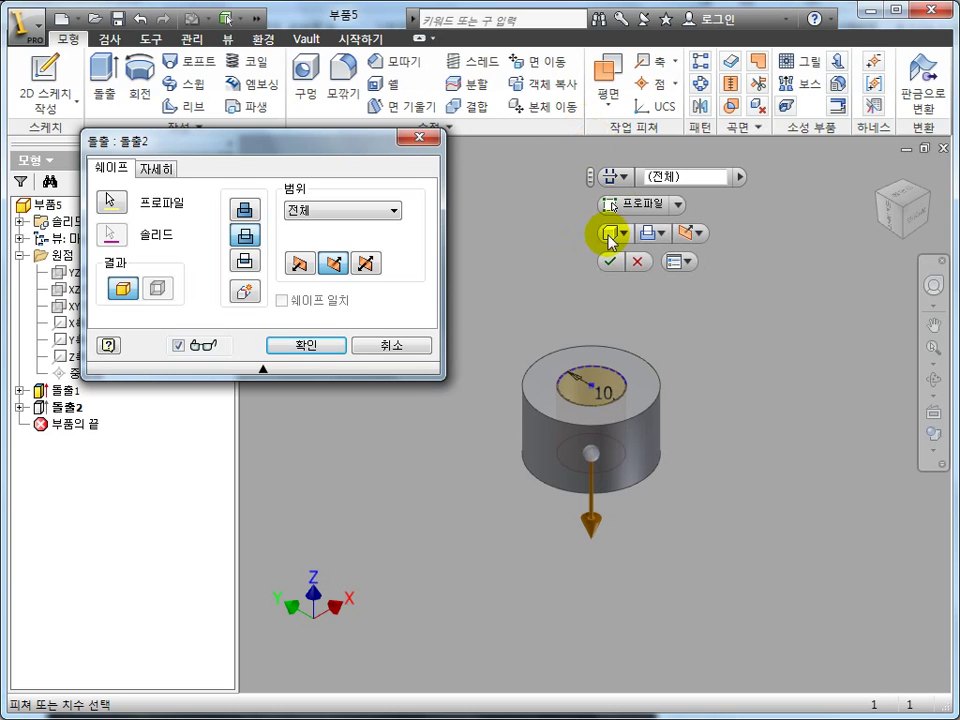
{"action": "left_click", "coordinate": [300, 264]}
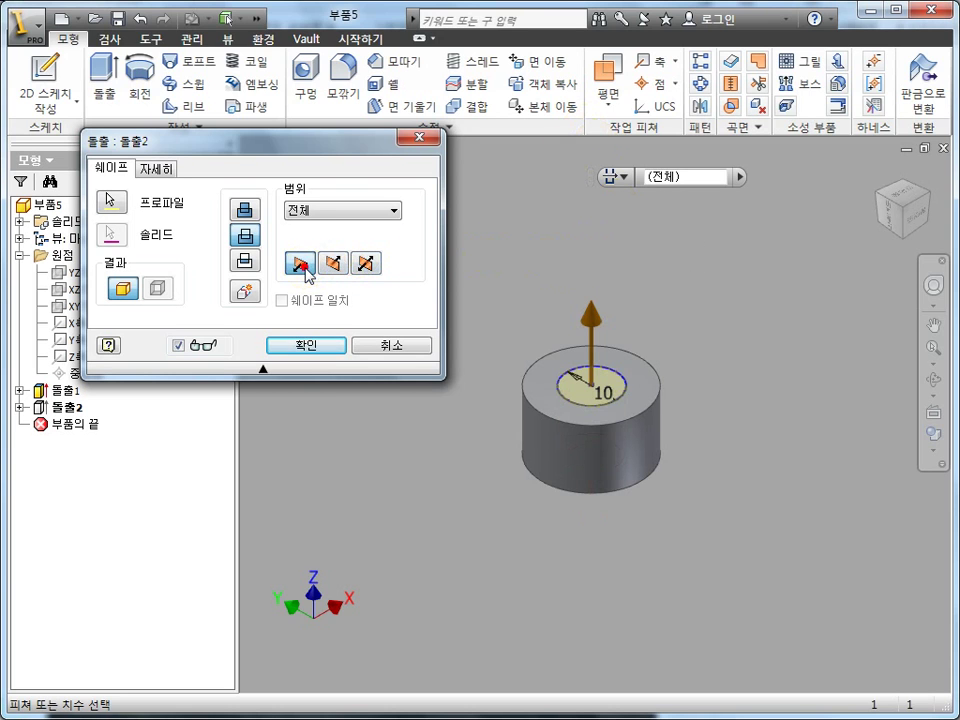
{"action": "left_click", "coordinate": [246, 264]}
{"action": "left_click", "coordinate": [244, 212]}
{"action": "left_click", "coordinate": [242, 214]}
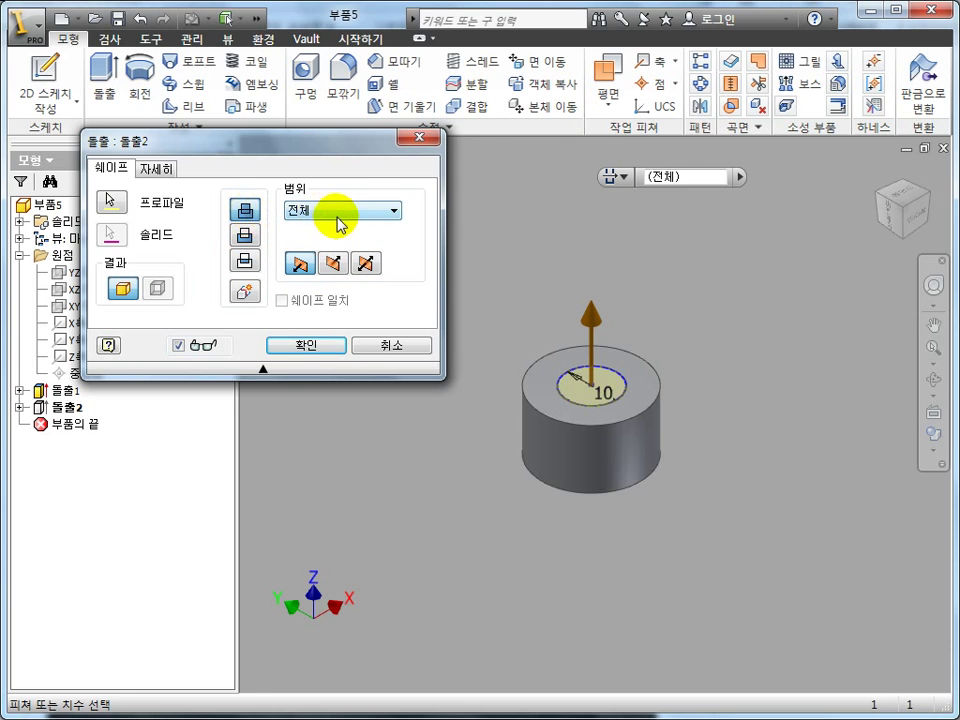
{"action": "key", "text": "Return"}
Commit Extrude2 as a 12 mm Distance join extruding upward.
{"action": "double_click", "coordinate": [66, 407]}
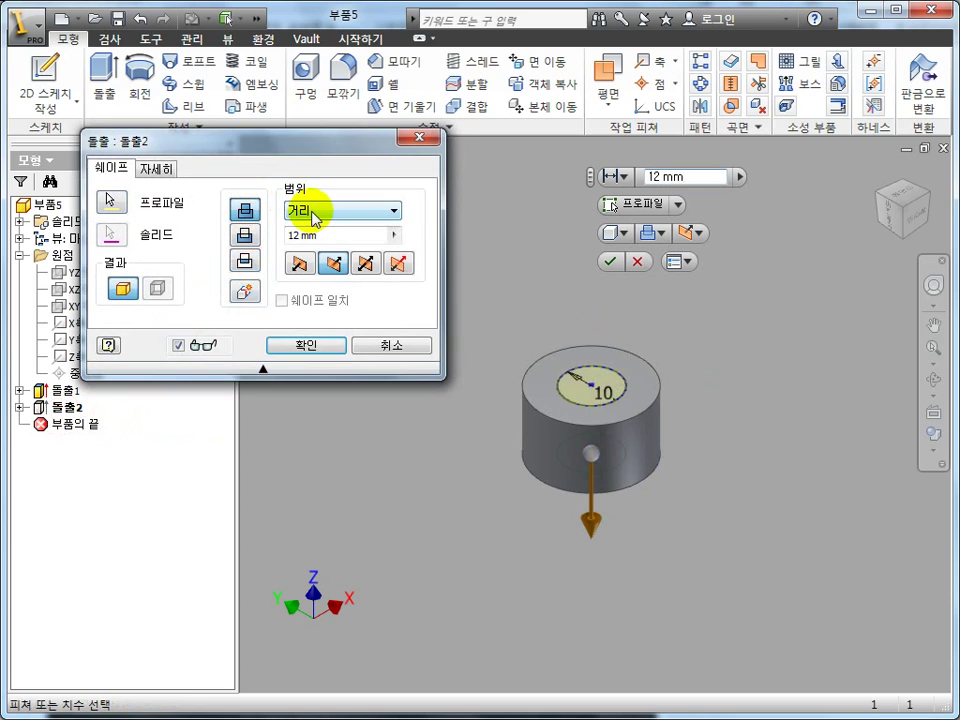
{"action": "left_click", "coordinate": [316, 219]}
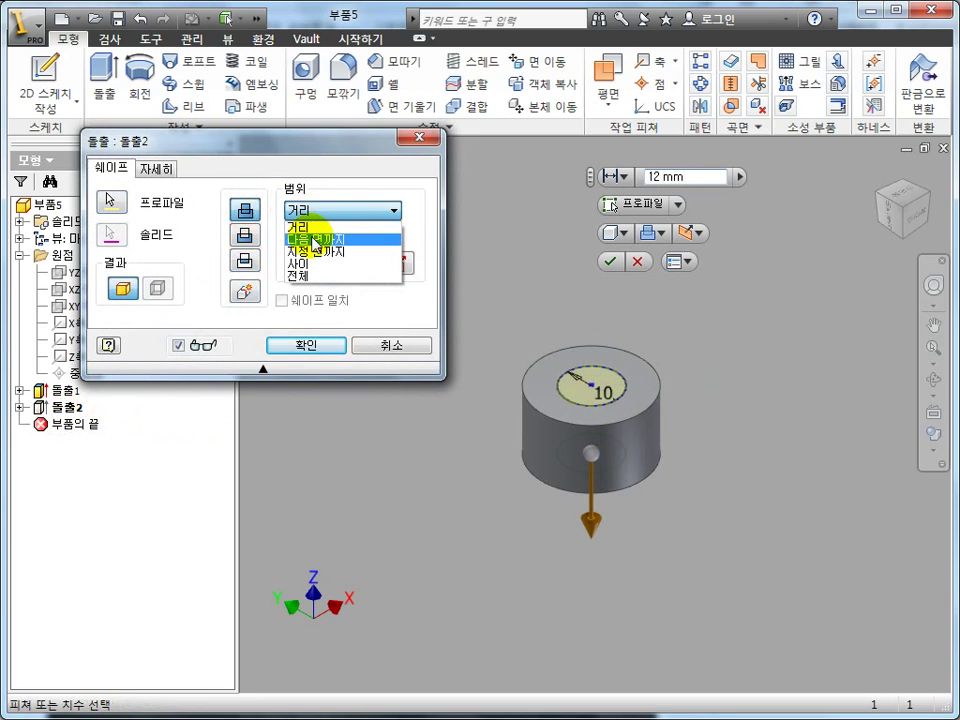
{"action": "left_click", "coordinate": [316, 227]}
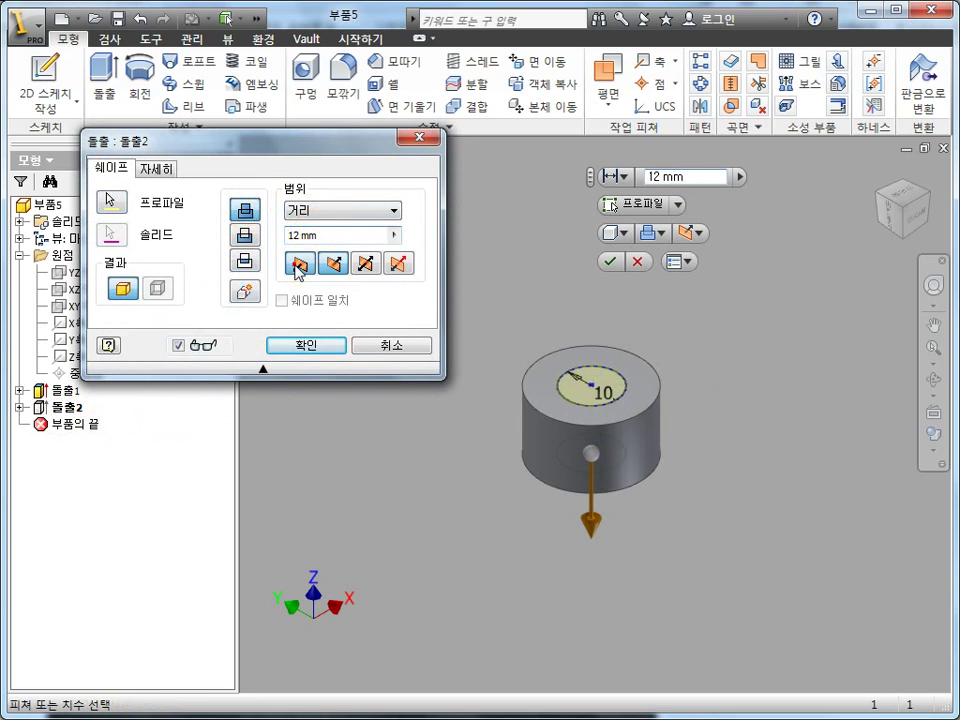
{"action": "left_click", "coordinate": [296, 264]}
{"action": "left_click", "coordinate": [319, 344]}
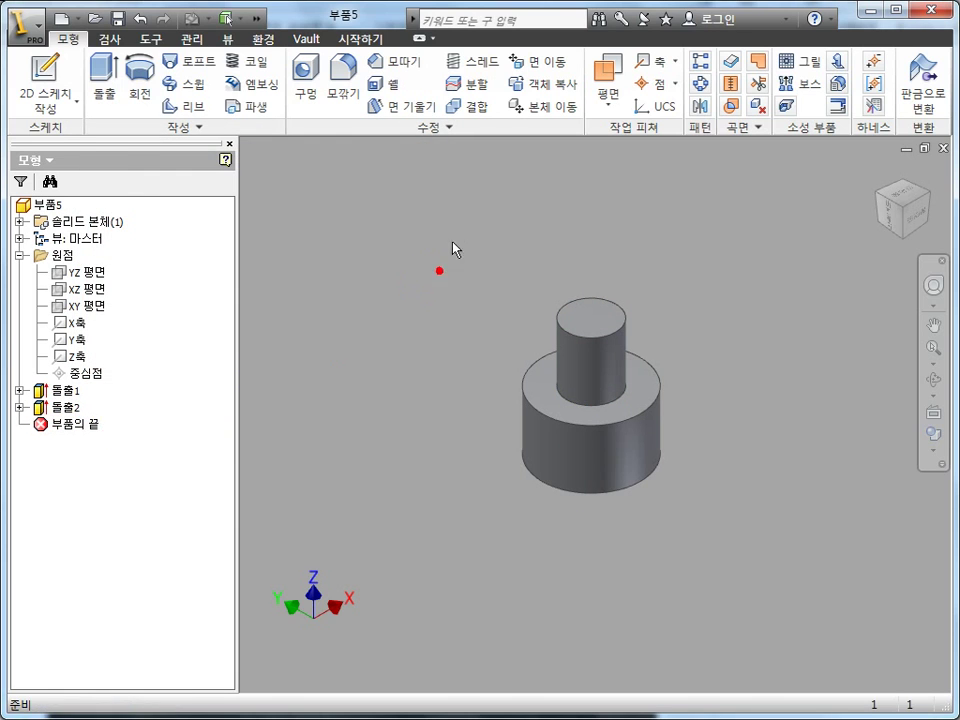
Roll the part back before Extrude2 and add a work plane offset 25 mm from the cylinder top.
{"action": "left_click_drag", "start_coordinate": [90, 423], "coordinate": [100, 400]}
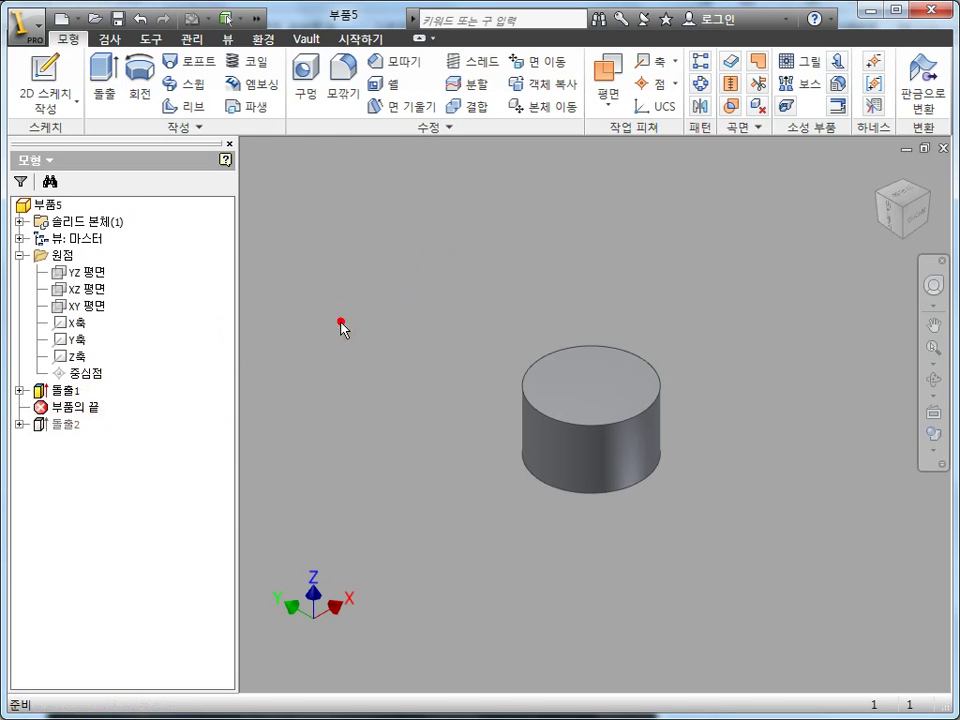
{"action": "left_click", "coordinate": [605, 95]}
{"action": "left_click", "coordinate": [609, 397]}
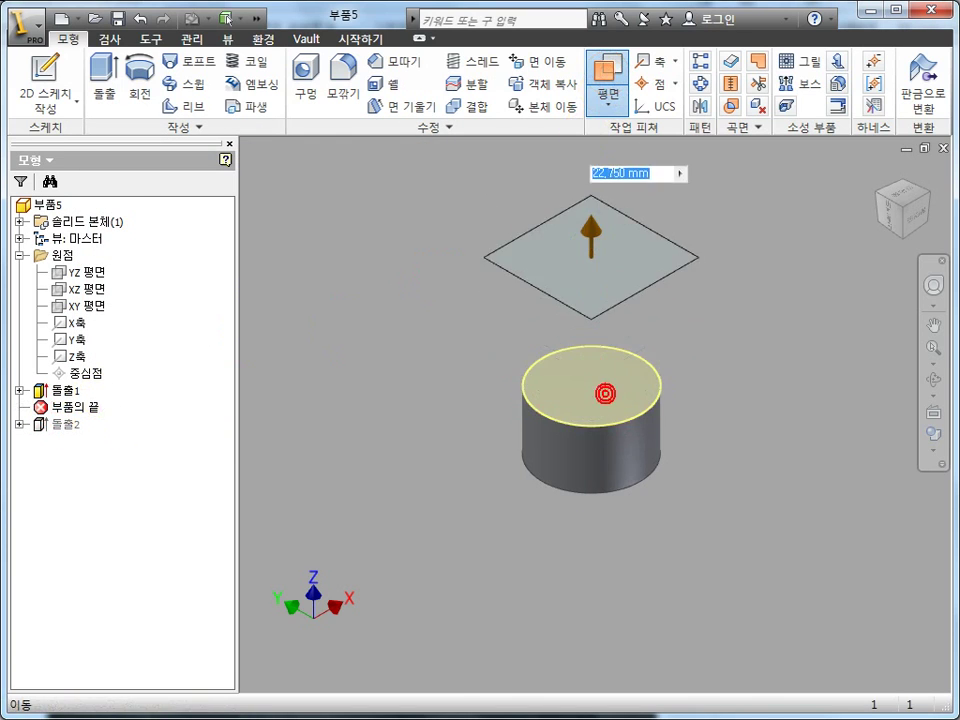
{"action": "type", "text": "25"}
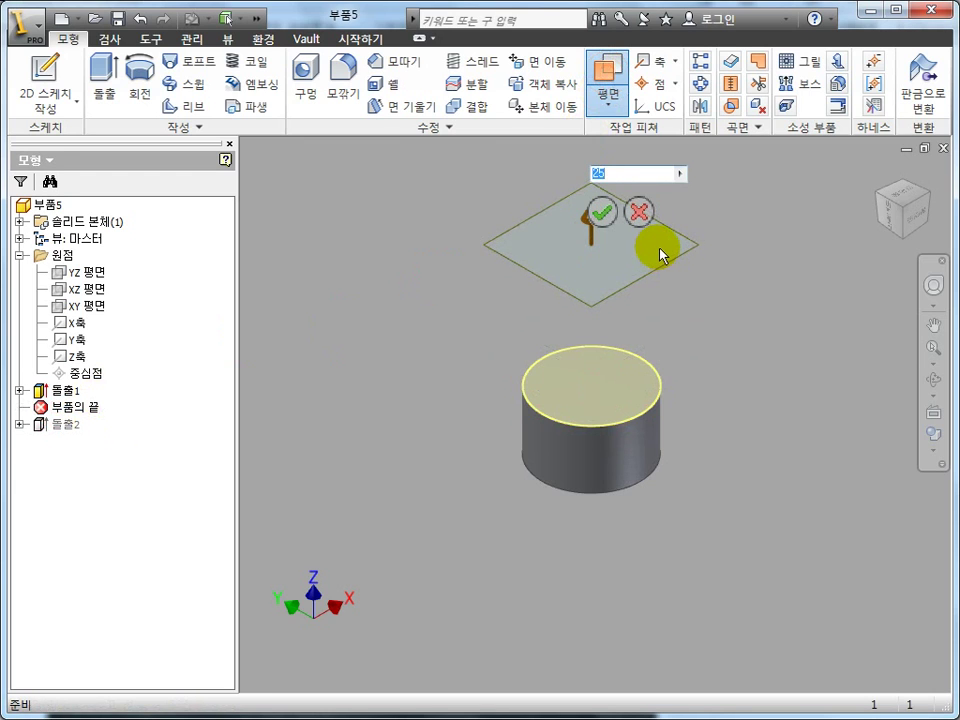
{"action": "key", "text": "Return"}
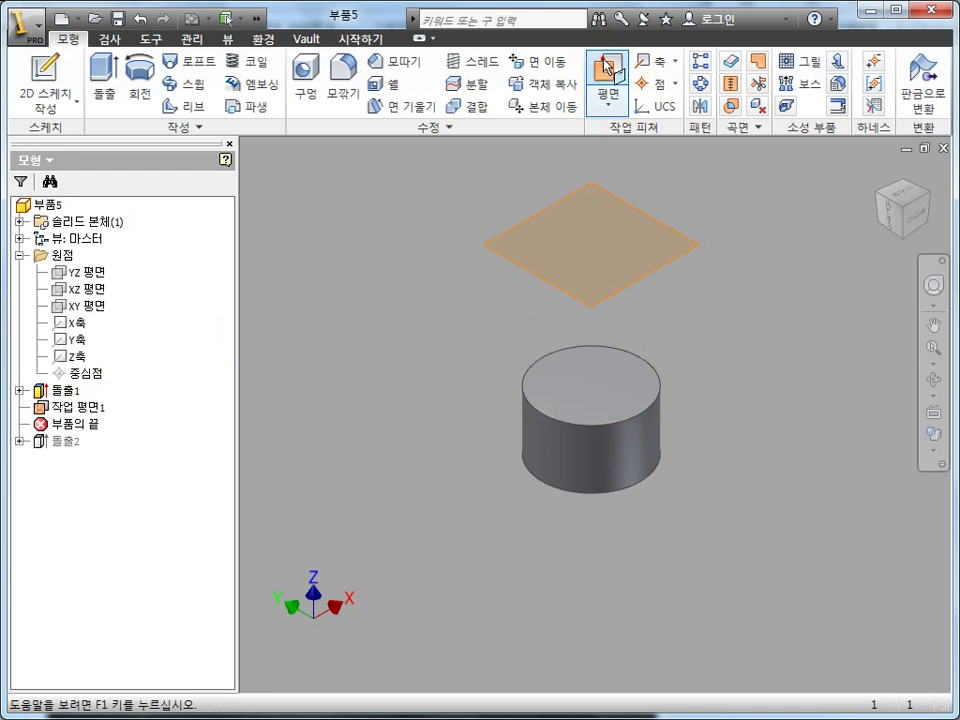
Add a second work plane offset 50 mm from the cylinder top.
{"action": "left_click", "coordinate": [607, 68]}
{"action": "scroll", "coordinate": [700, 455], "scroll_direction": "up", "scroll_amount": 3}
{"action": "left_click", "coordinate": [652, 418]}
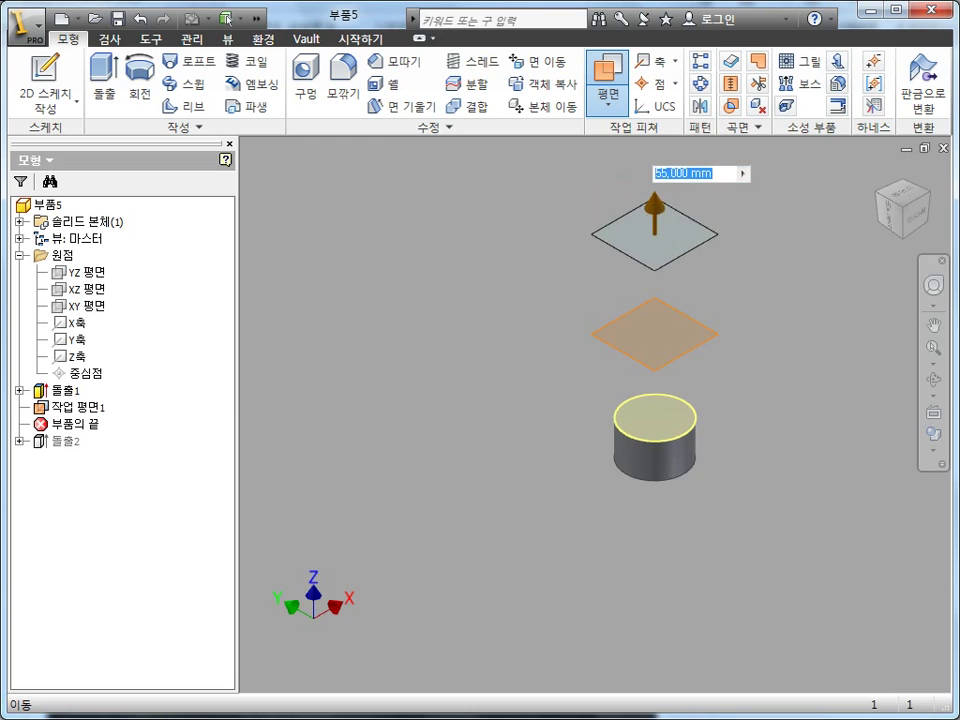
{"action": "type", "text": "50"}
{"action": "key", "text": "Return"}
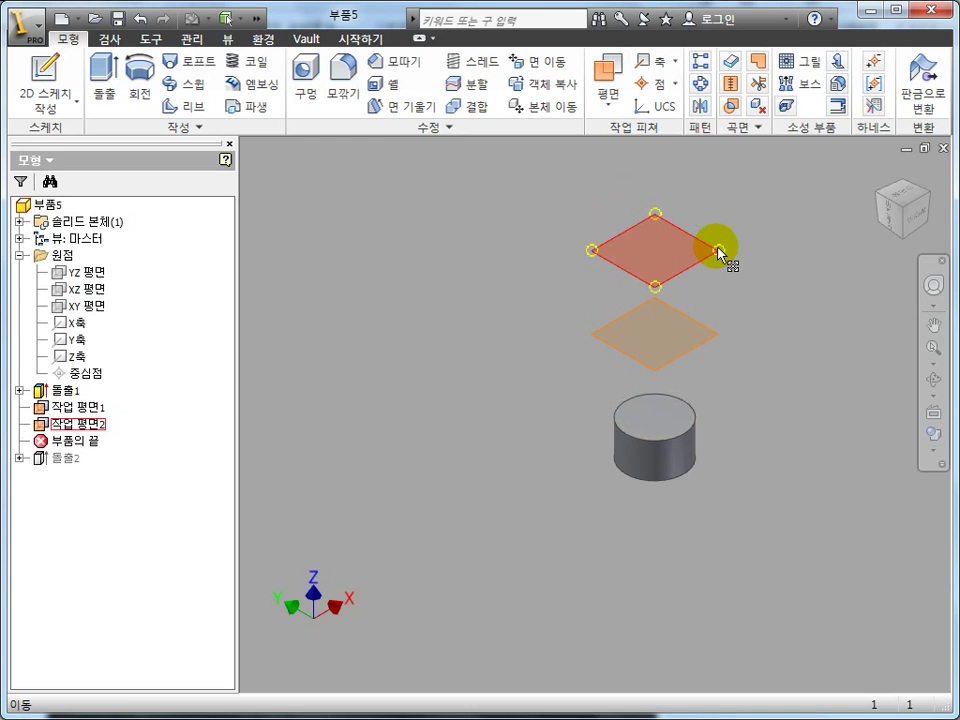
Clear the selection, then open Extrude1 for editing and cancel without changes.
{"action": "left_click", "coordinate": [565, 412]}
{"action": "double_click", "coordinate": [68, 390]}
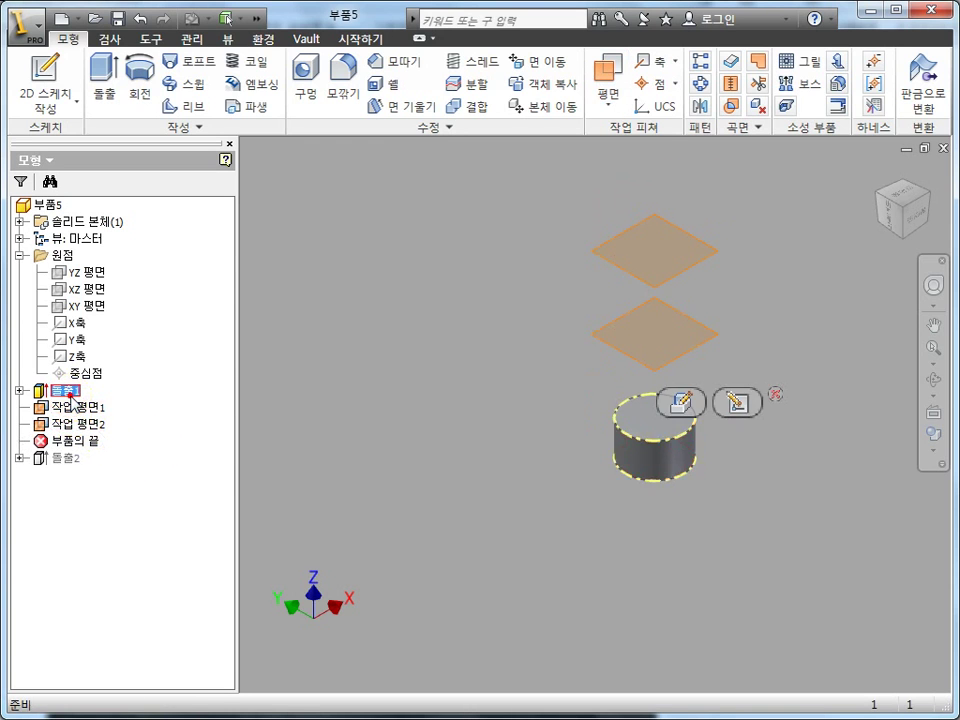
{"action": "key", "text": "Escape"}
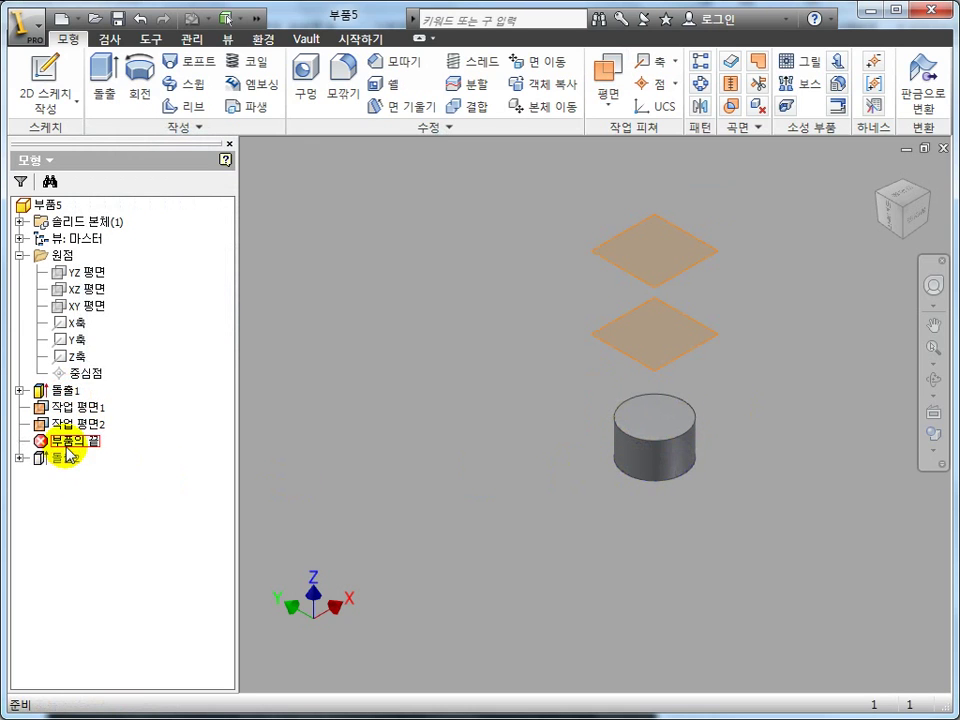
Roll forward to include Extrude2 and apply a To Next extent, flipped upward.
{"action": "left_click_drag", "start_coordinate": [68, 462], "coordinate": [133, 468]}
{"action": "double_click", "coordinate": [66, 441]}
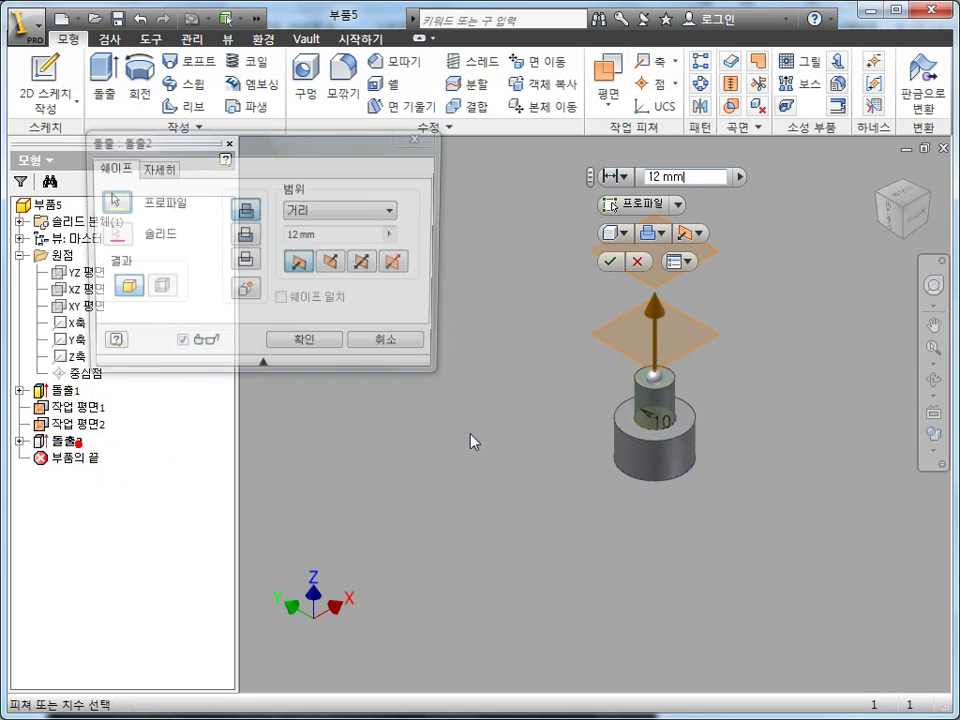
{"action": "left_click", "coordinate": [358, 211]}
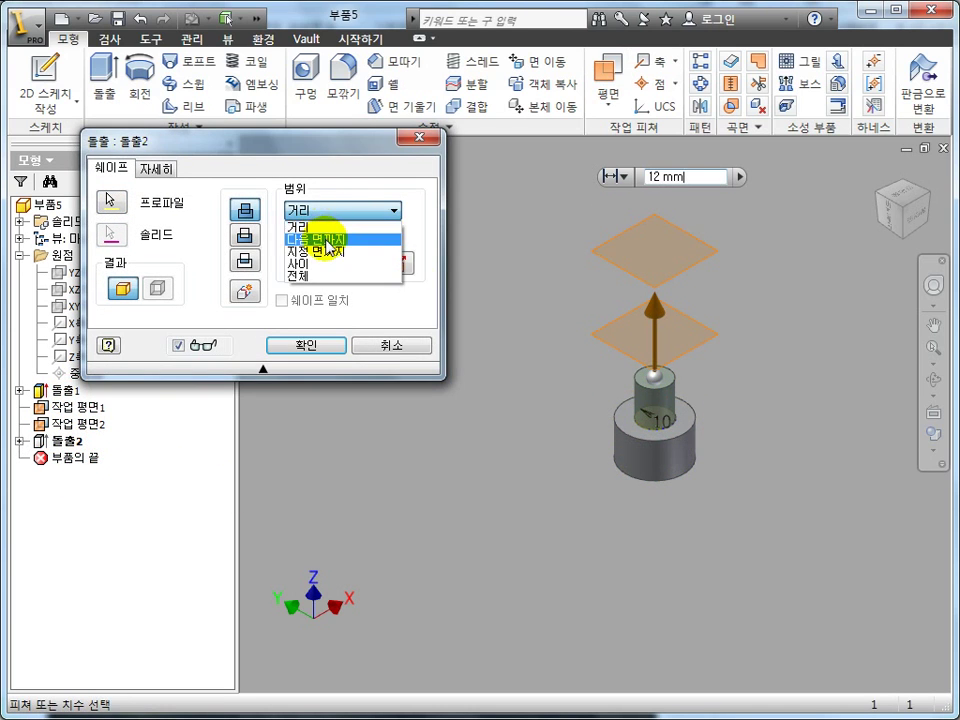
{"action": "left_click", "coordinate": [332, 240]}
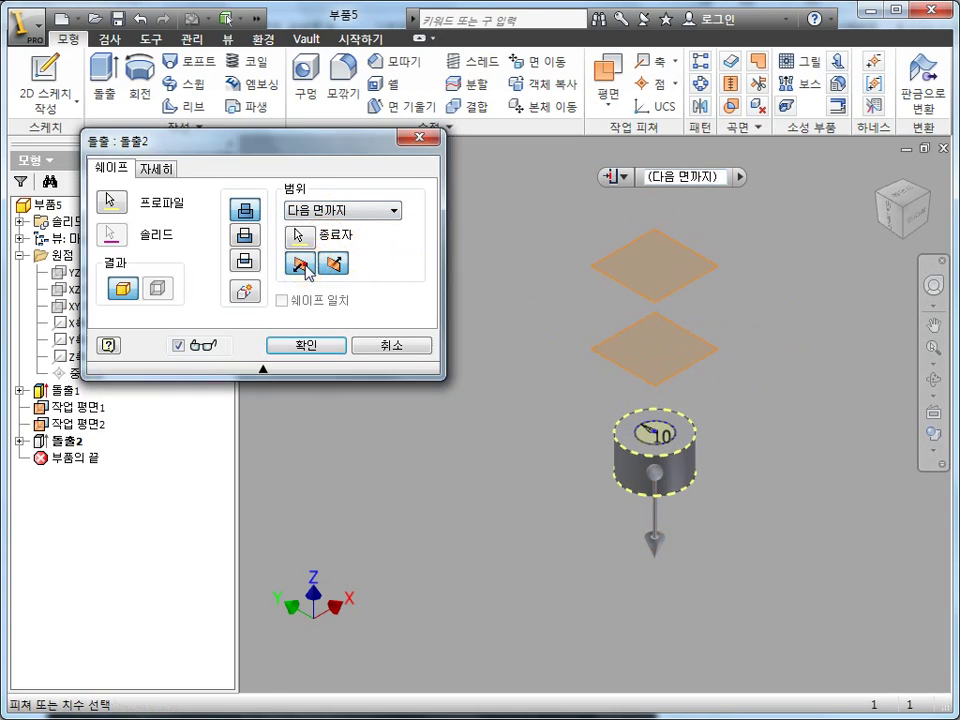
{"action": "left_click", "coordinate": [301, 264]}
{"action": "scroll", "coordinate": [600, 380], "scroll_direction": "up", "scroll_amount": 2}
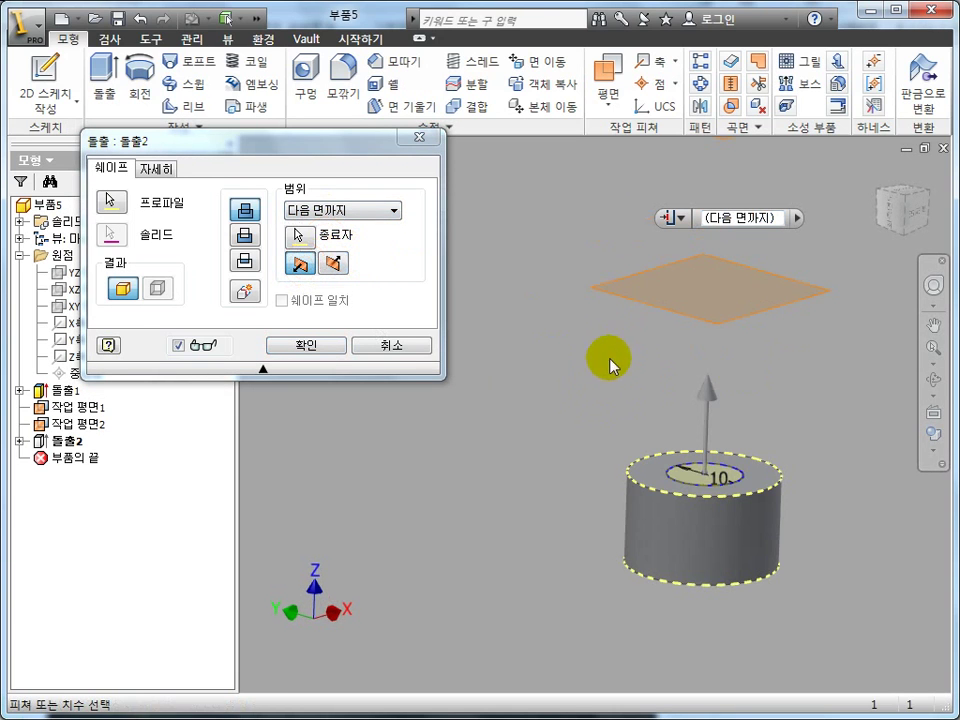
{"action": "left_click", "coordinate": [336, 343]}
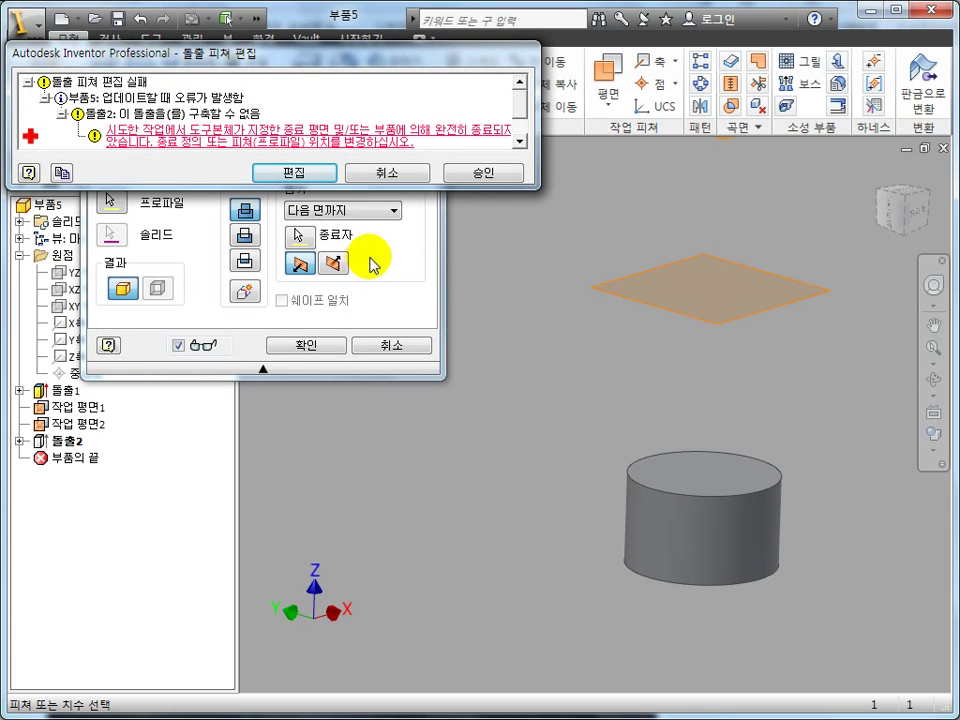
Dismiss the failed-edit error and orbit the view to inspect the model.
{"action": "left_click", "coordinate": [290, 172]}
{"action": "key", "text": "F4"}
{"action": "mouse_move", "coordinate": [643, 347]}
{"action": "left_mouse_down"}
{"action": "mouse_move", "coordinate": [626, 364]}
{"action": "mouse_move", "coordinate": [653, 339]}
{"action": "mouse_move", "coordinate": [642, 357]}
{"action": "left_mouse_up"}
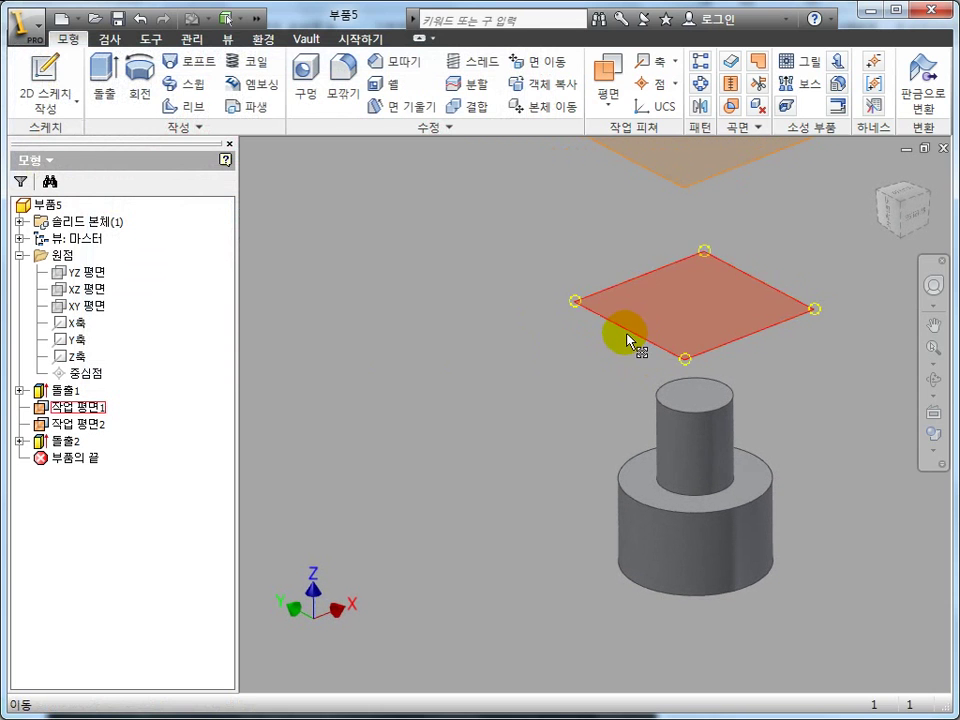
Sketch an origin-centred circle wider than the base cylinder on Work Plane 1.
{"action": "left_click", "coordinate": [625, 336]}
{"action": "left_click", "coordinate": [705, 298]}
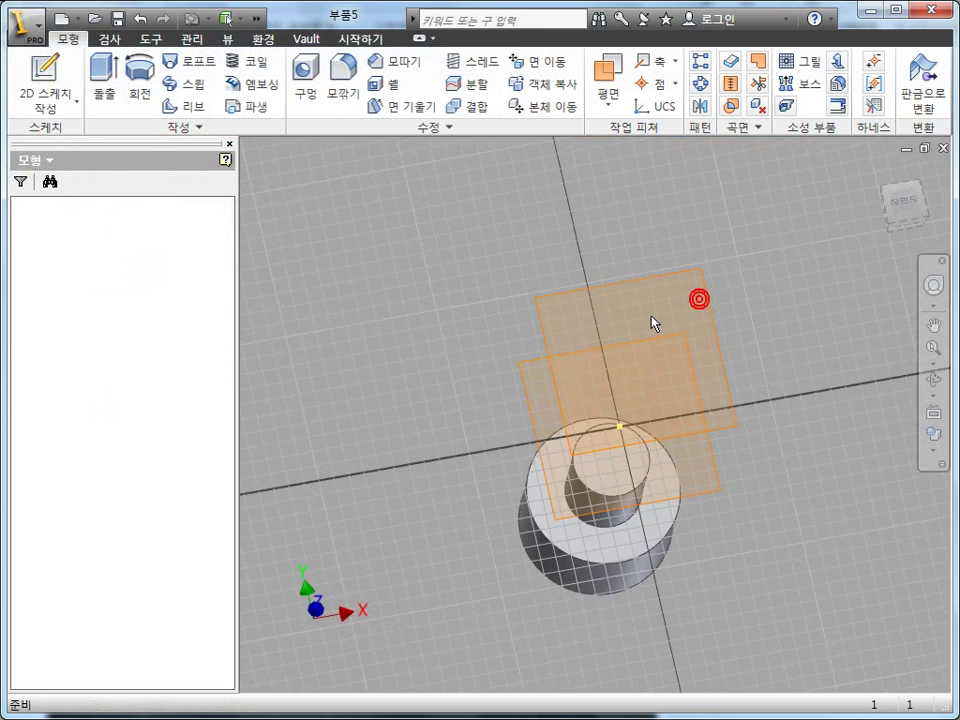
{"action": "left_click", "coordinate": [68, 61]}
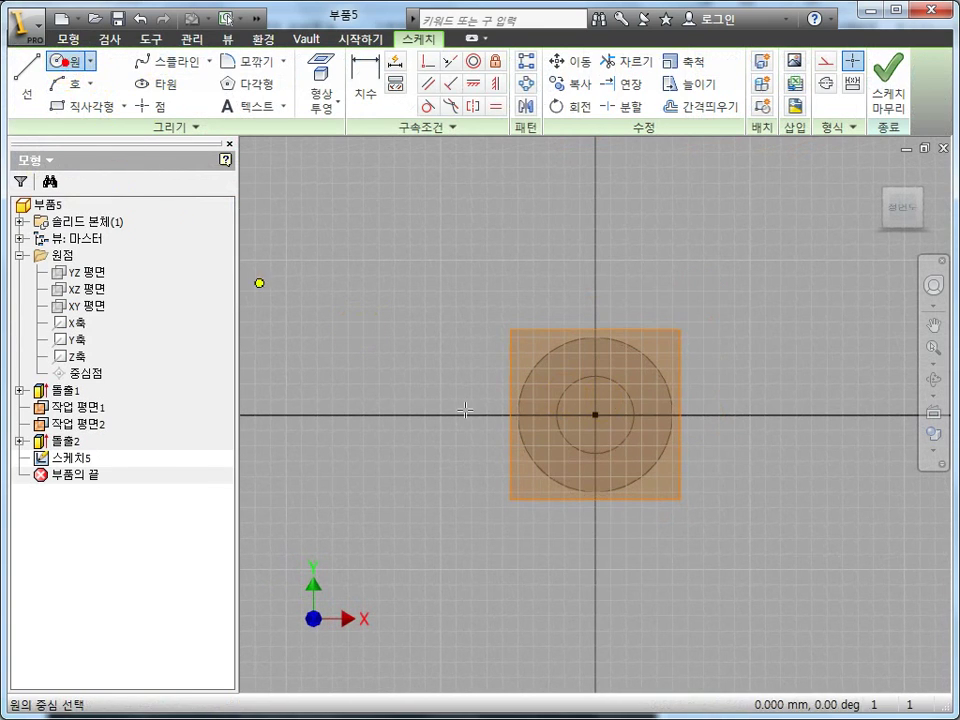
{"action": "left_click", "coordinate": [596, 414]}
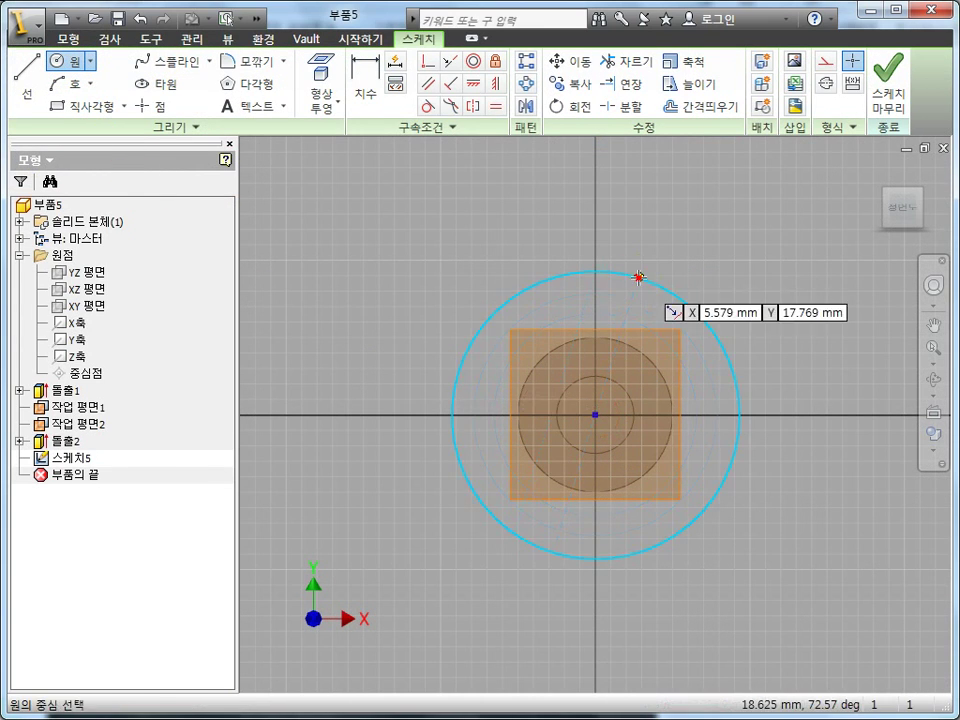
{"action": "left_click", "coordinate": [638, 276]}
{"action": "key", "text": "F6"}
Extrude the circle into a 12 mm disk and move Extrude3 above Extrude2.
{"action": "key", "text": "e"}
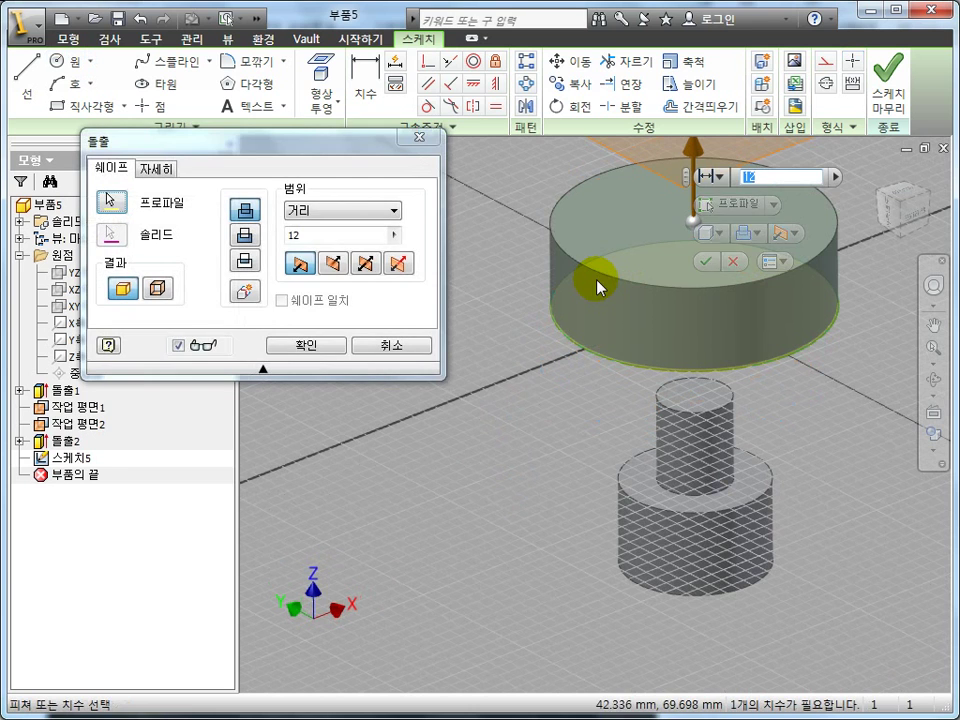
{"action": "key", "text": "Return"}
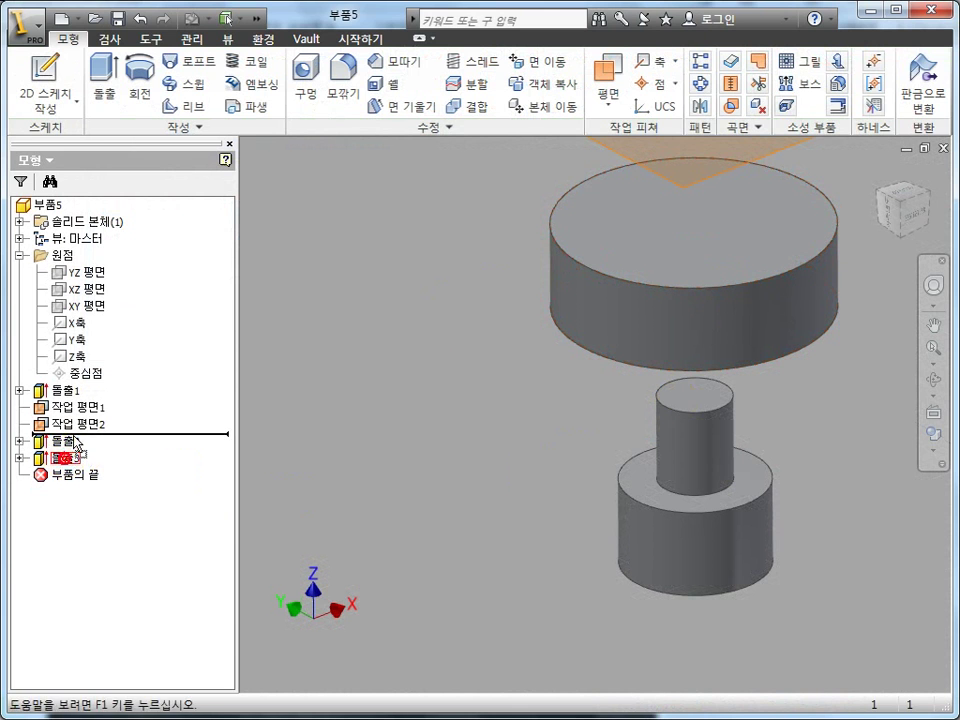
{"action": "left_click_drag", "start_coordinate": [68, 462], "coordinate": [62, 436]}
Set Extrude2's extent to To Next so it stops at the disk's underside.
{"action": "double_click", "coordinate": [66, 460]}
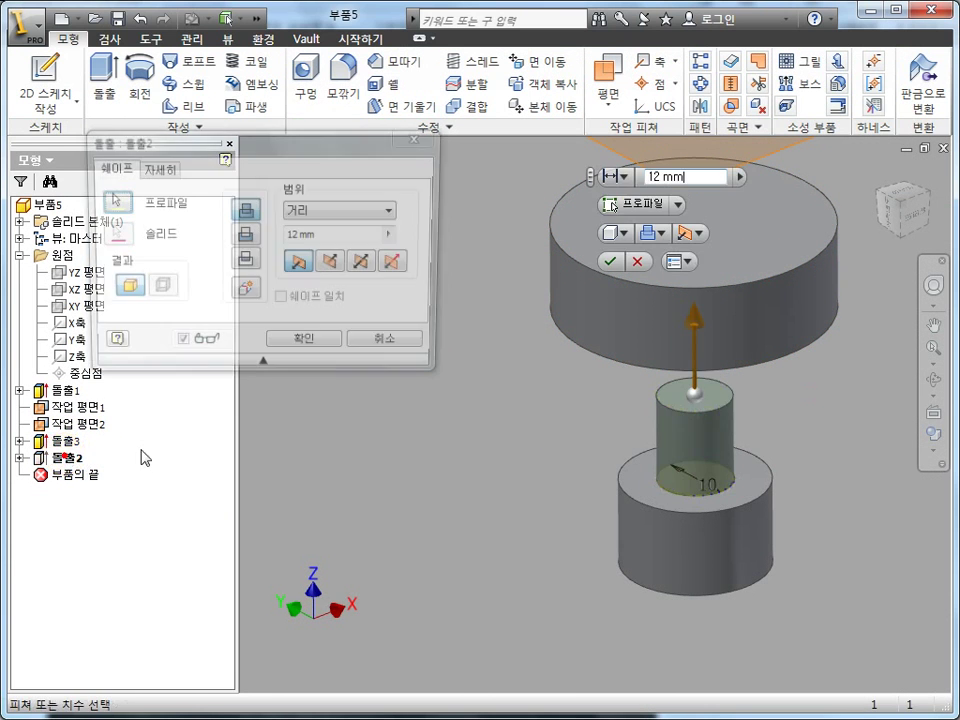
{"action": "middle_click_drag", "start_coordinate": [525, 521], "coordinate": [542, 420], "text": "shift"}
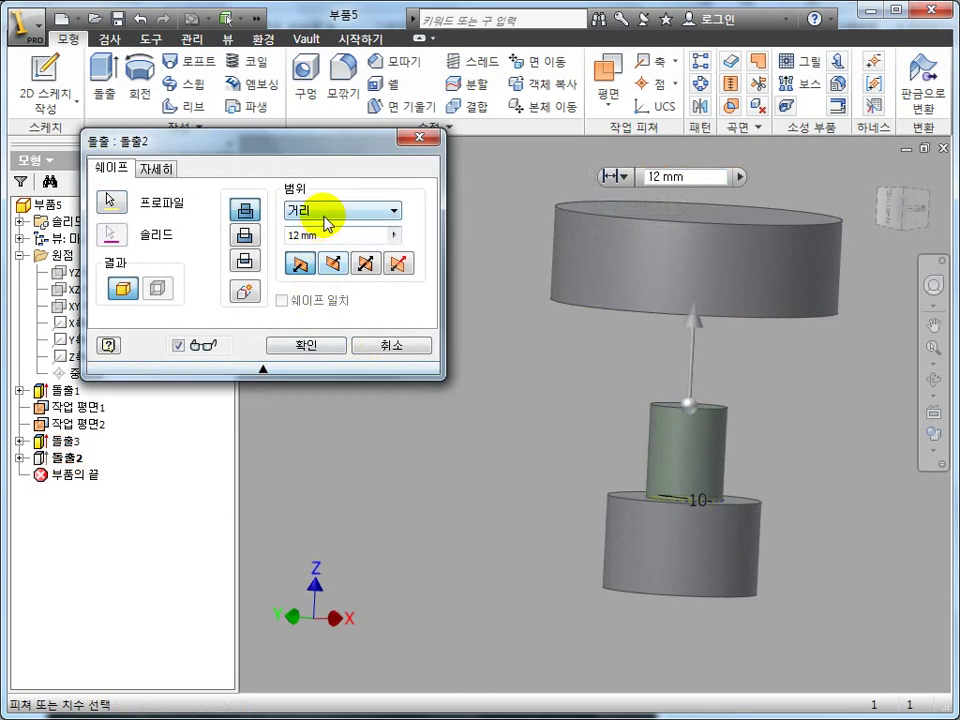
{"action": "left_click", "coordinate": [322, 211]}
{"action": "left_click", "coordinate": [322, 236]}
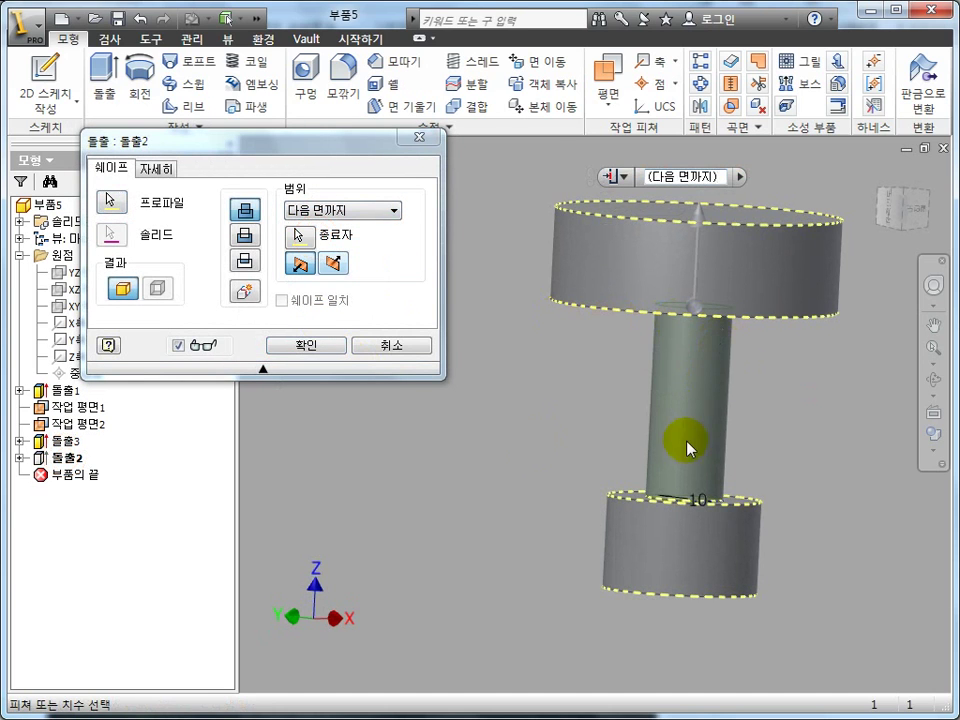
{"action": "left_click", "coordinate": [330, 355]}
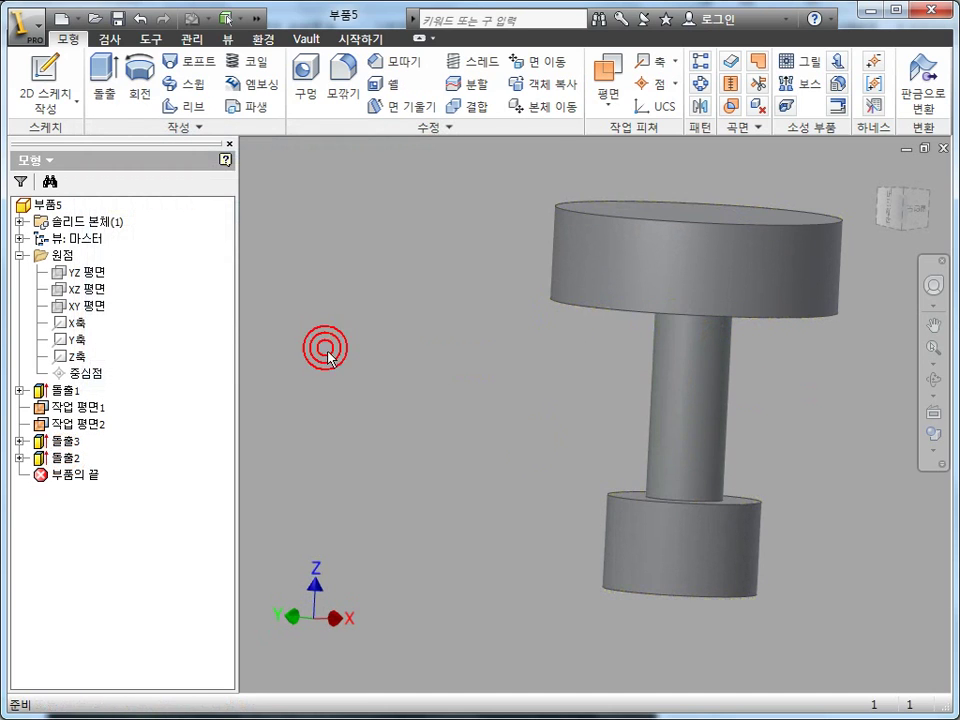
{"action": "middle_click_drag", "start_coordinate": [321, 407], "coordinate": [606, 407], "text": "shift"}
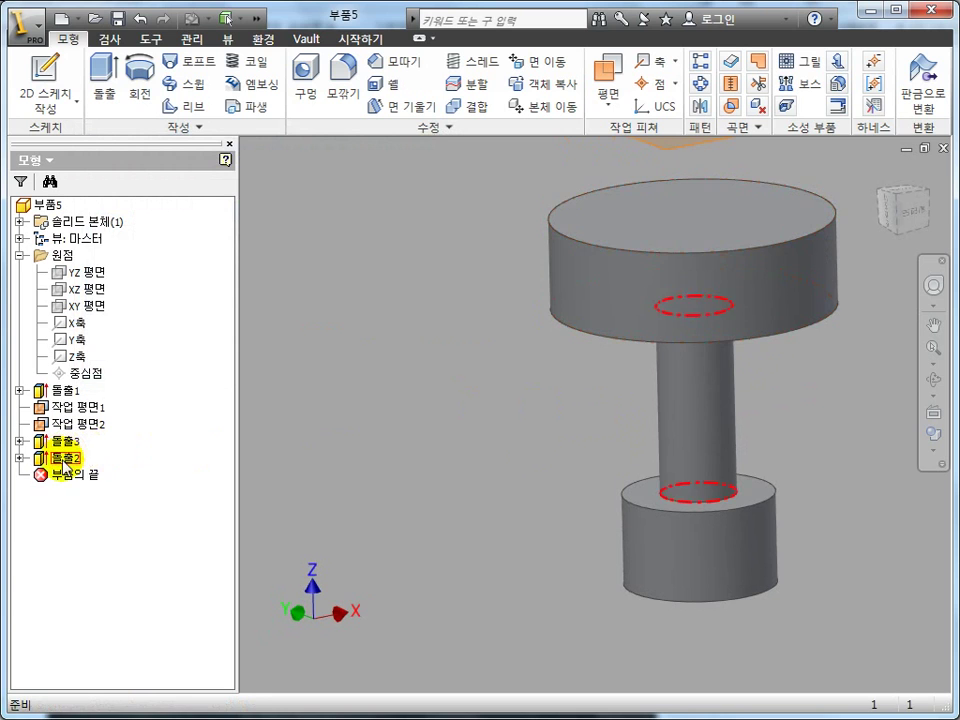
Change Extrude2's extent to To, ending at Work Plane 2 through the disk.
{"action": "double_click", "coordinate": [62, 462]}
{"action": "left_click", "coordinate": [368, 212]}
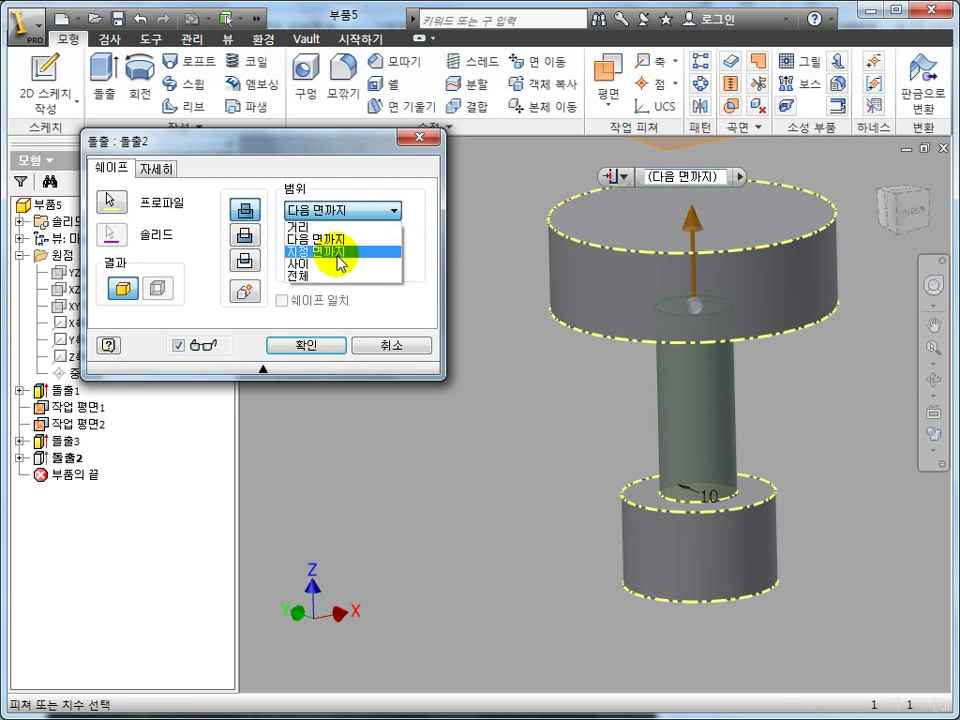
{"action": "left_click", "coordinate": [338, 252]}
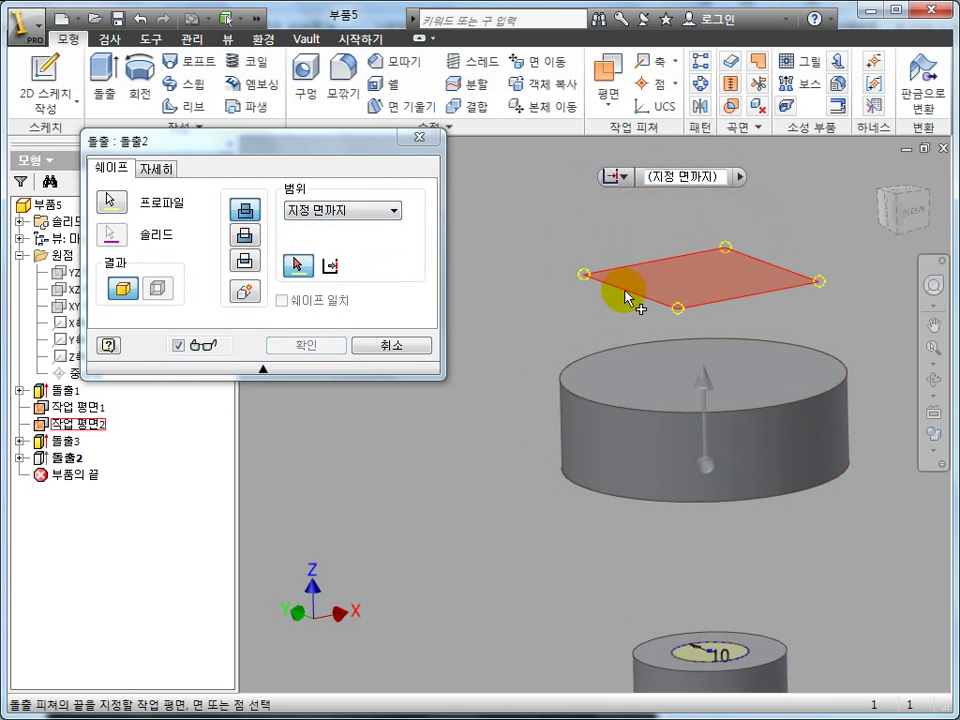
{"action": "left_click", "coordinate": [627, 298]}
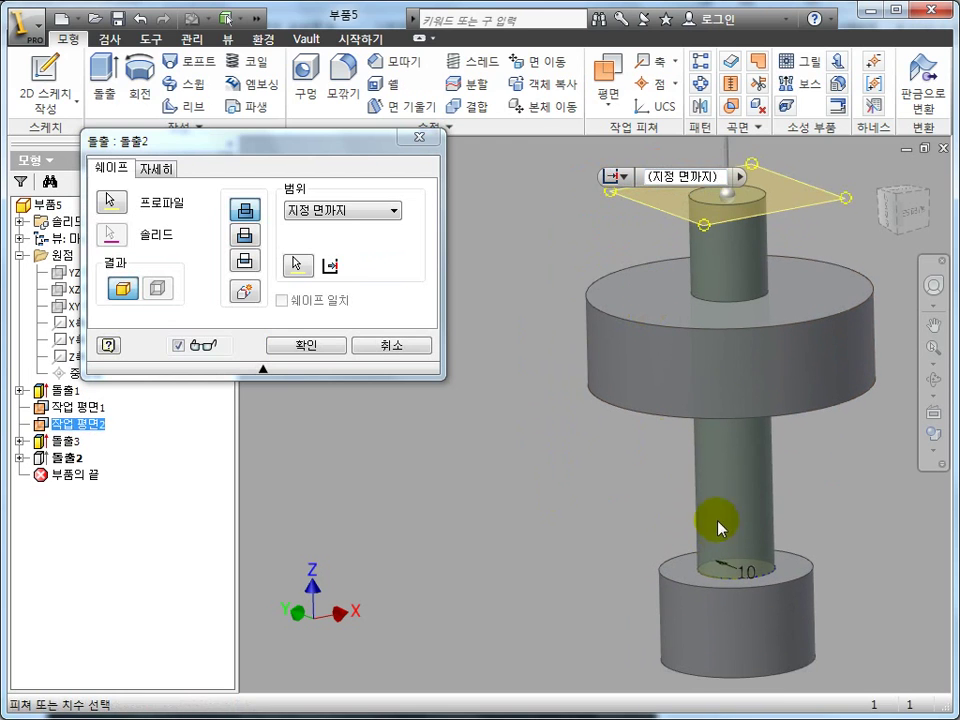
{"action": "left_click", "coordinate": [331, 346]}
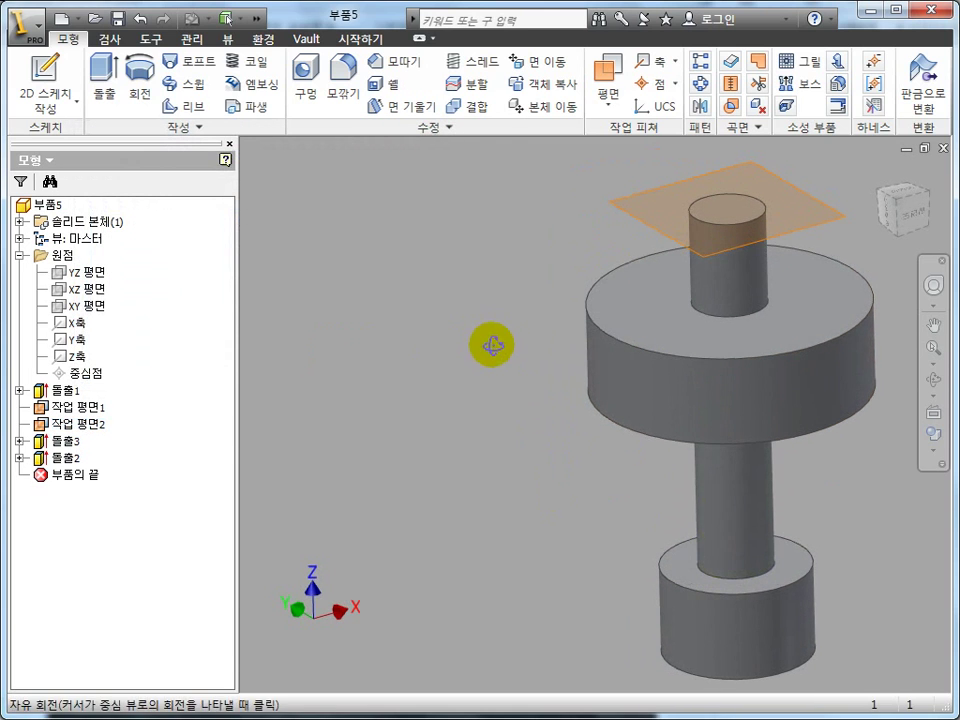
Set Extrude2's extent to Between, from the disk's top face to Work Plane 2.
{"action": "double_click", "coordinate": [74, 457]}
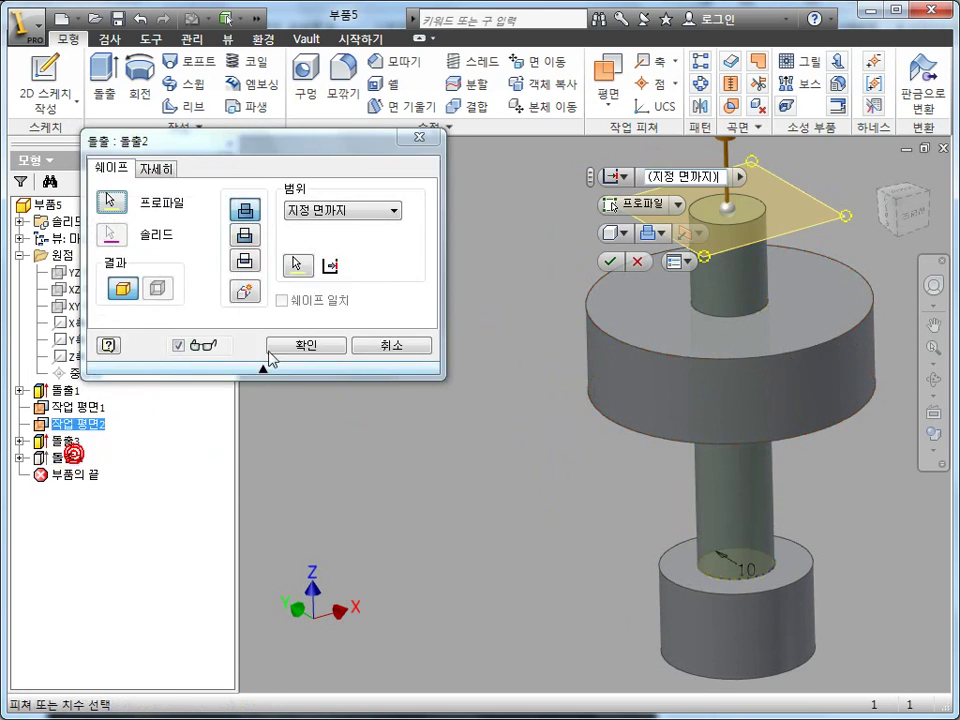
{"action": "left_click", "coordinate": [350, 208]}
{"action": "left_click", "coordinate": [313, 264]}
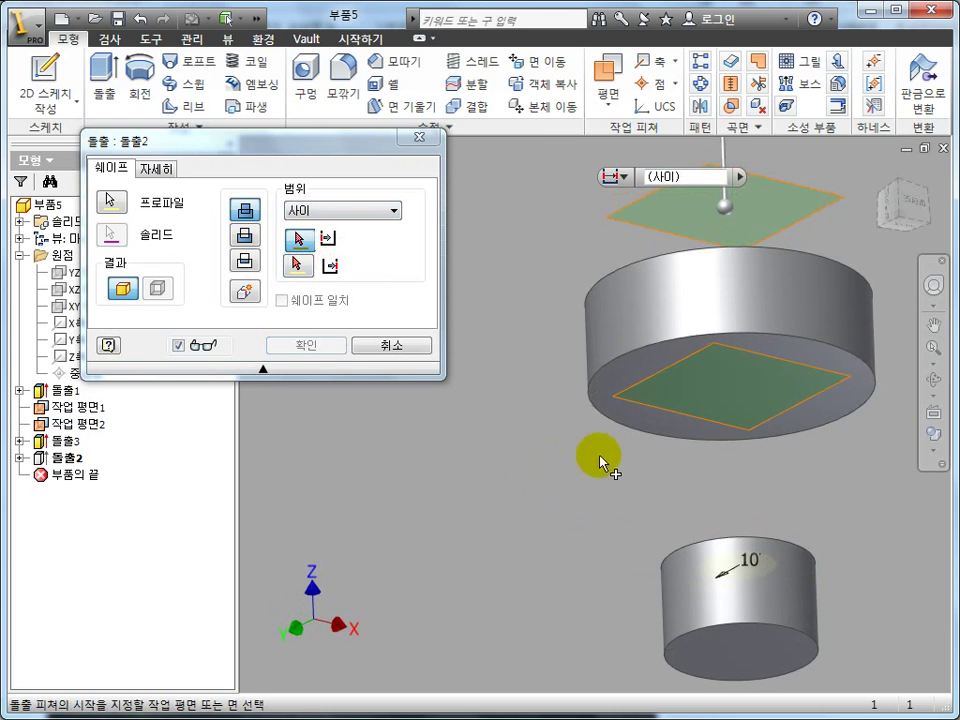
{"action": "mouse_move", "coordinate": [686, 429]}
{"action": "middle_mouse_down", "text": "shift"}
{"action": "mouse_move", "coordinate": [657, 481]}
{"action": "mouse_move", "coordinate": [546, 493]}
{"action": "middle_mouse_up", "text": "shift"}
{"action": "left_click", "coordinate": [657, 483]}
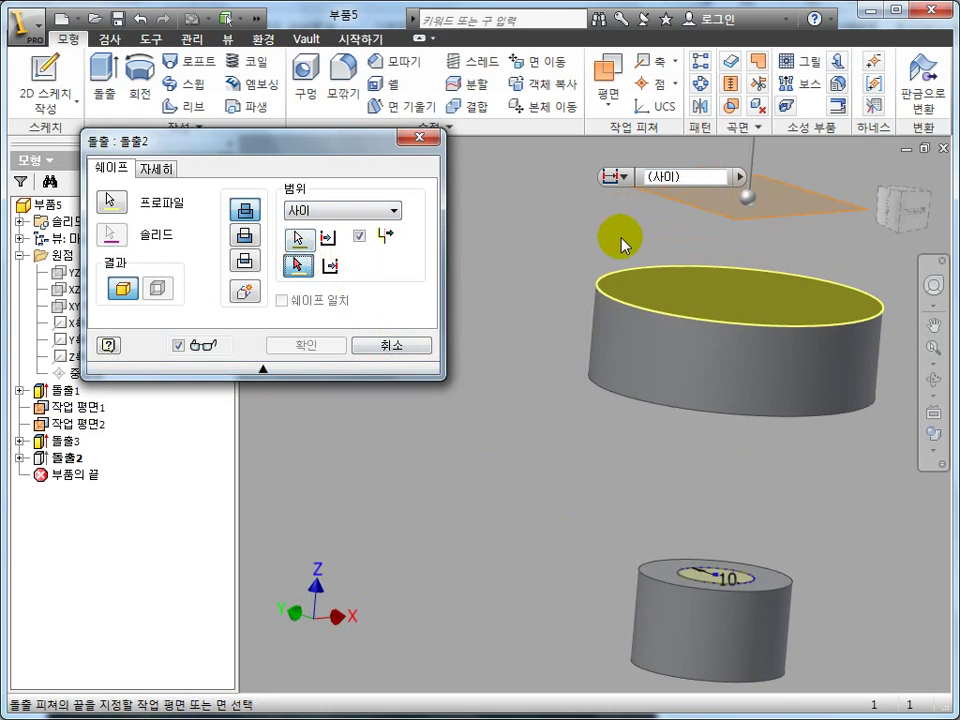
{"action": "middle_click_drag", "start_coordinate": [622, 245], "coordinate": [608, 289], "text": "shift"}
{"action": "left_click", "coordinate": [632, 266]}
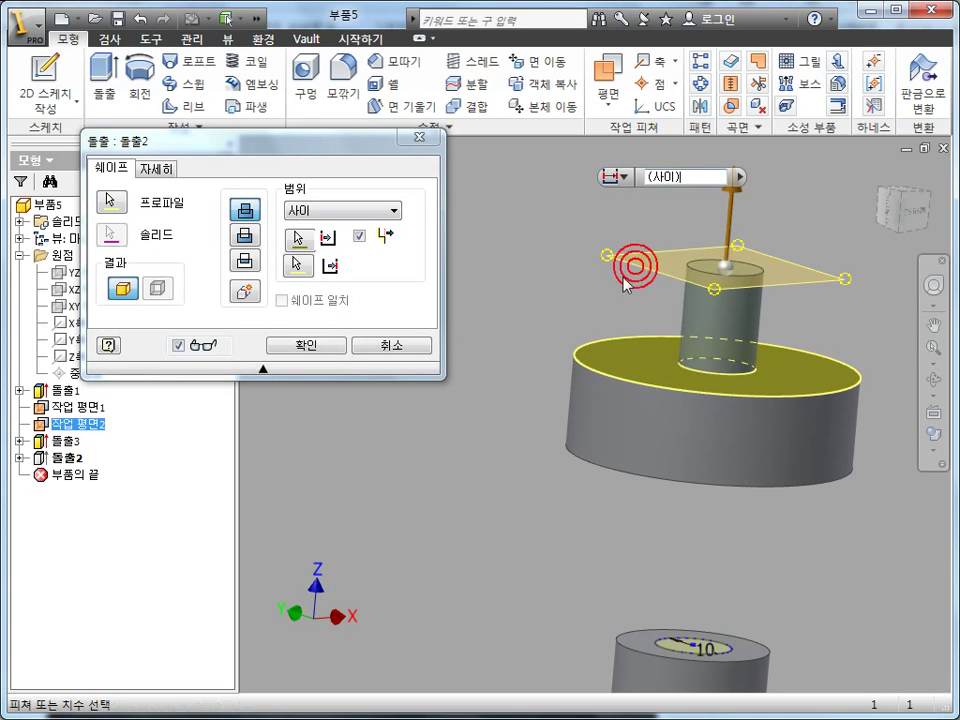
{"action": "left_click", "coordinate": [322, 341]}
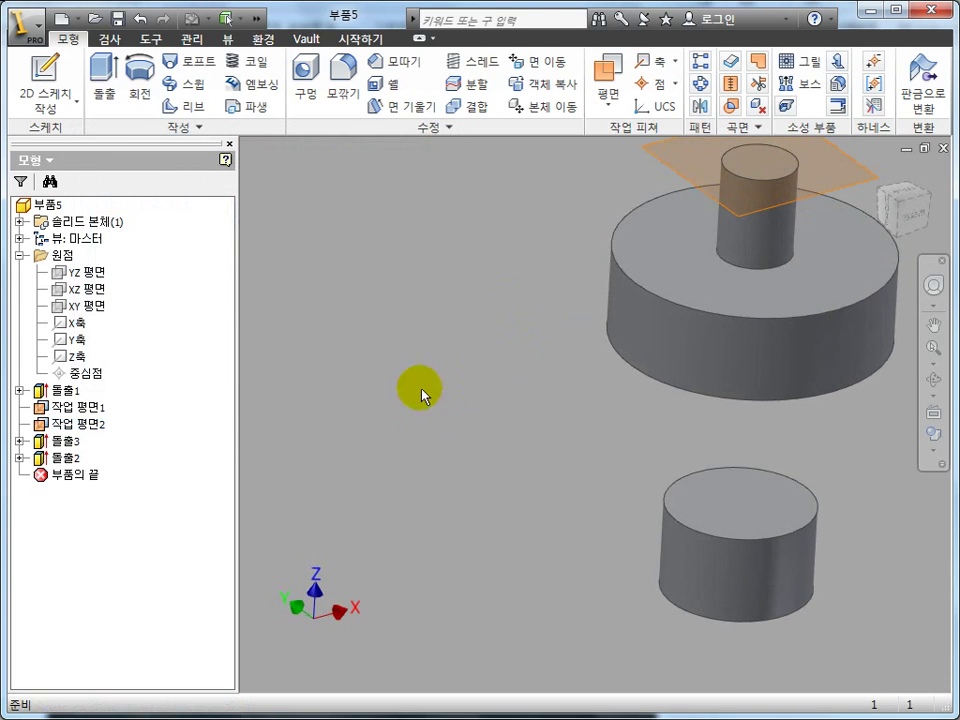
{"action": "left_click", "coordinate": [86, 476]}
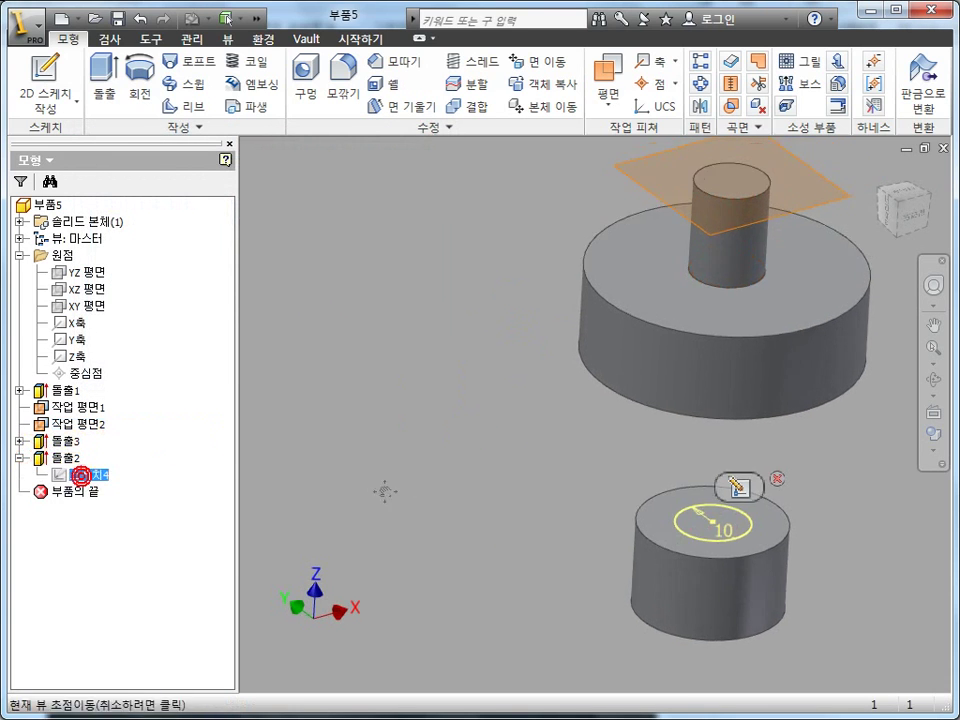
{"action": "mouse_move", "coordinate": [381, 490]}
{"action": "middle_mouse_down", "text": "shift"}
{"action": "mouse_move", "coordinate": [643, 352]}
{"action": "mouse_move", "coordinate": [508, 392]}
{"action": "middle_mouse_up", "text": "shift"}
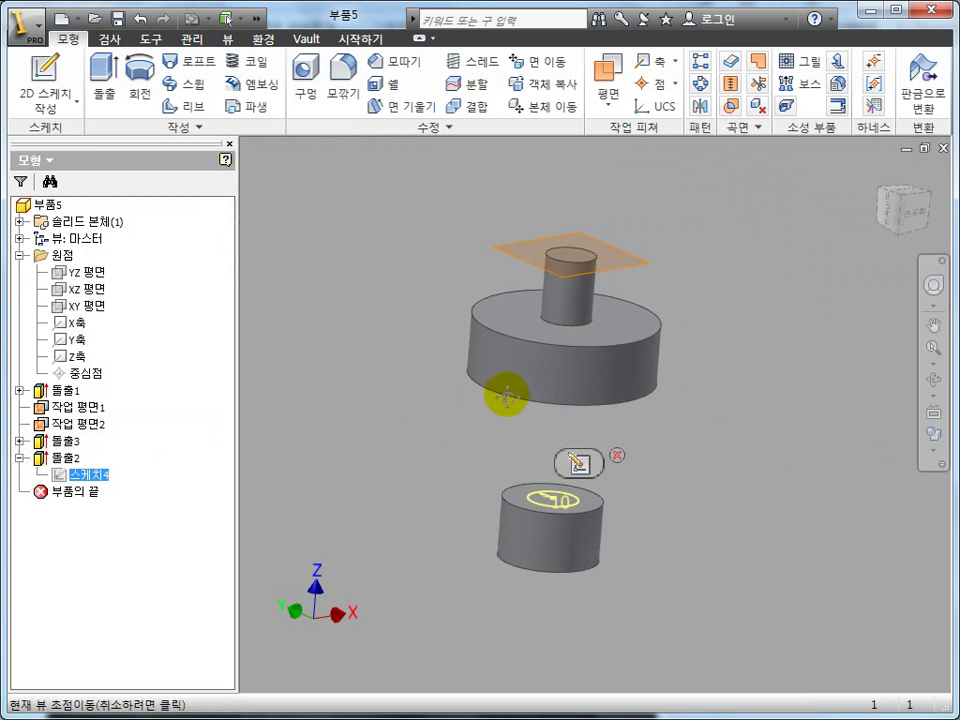
{"action": "scroll", "coordinate": [600, 315], "scroll_direction": "down", "scroll_amount": 3}
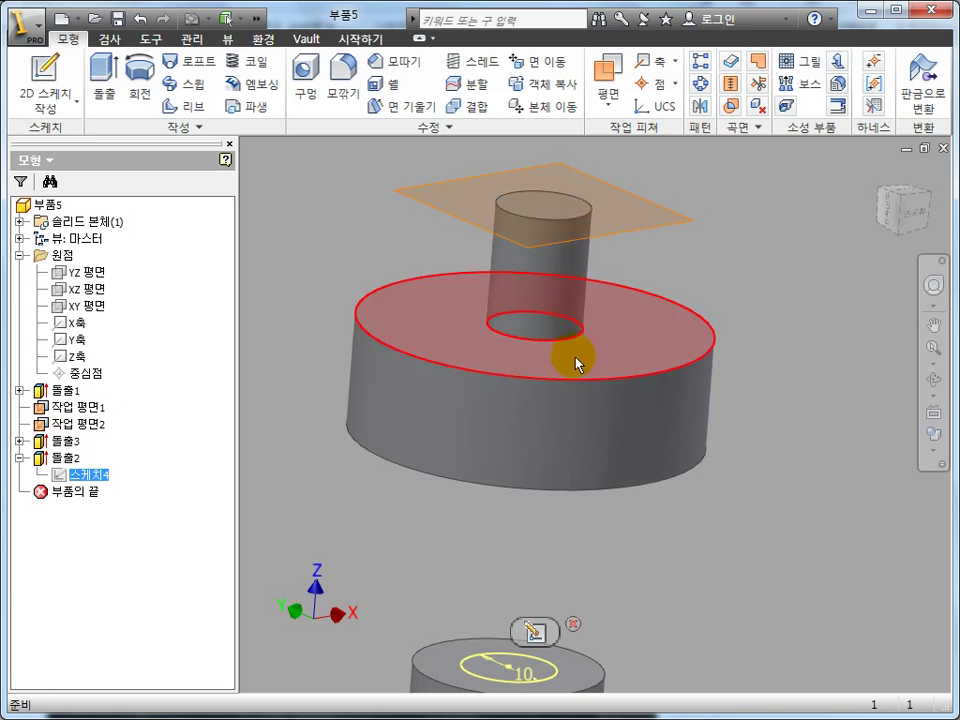
{"action": "scroll", "coordinate": [574, 360], "scroll_direction": "up", "scroll_amount": 2}
{"action": "scroll", "coordinate": [570, 364], "scroll_direction": "up", "scroll_amount": 1}
{"action": "middle_click_drag", "start_coordinate": [462, 418], "coordinate": [428, 424], "text": "shift"}
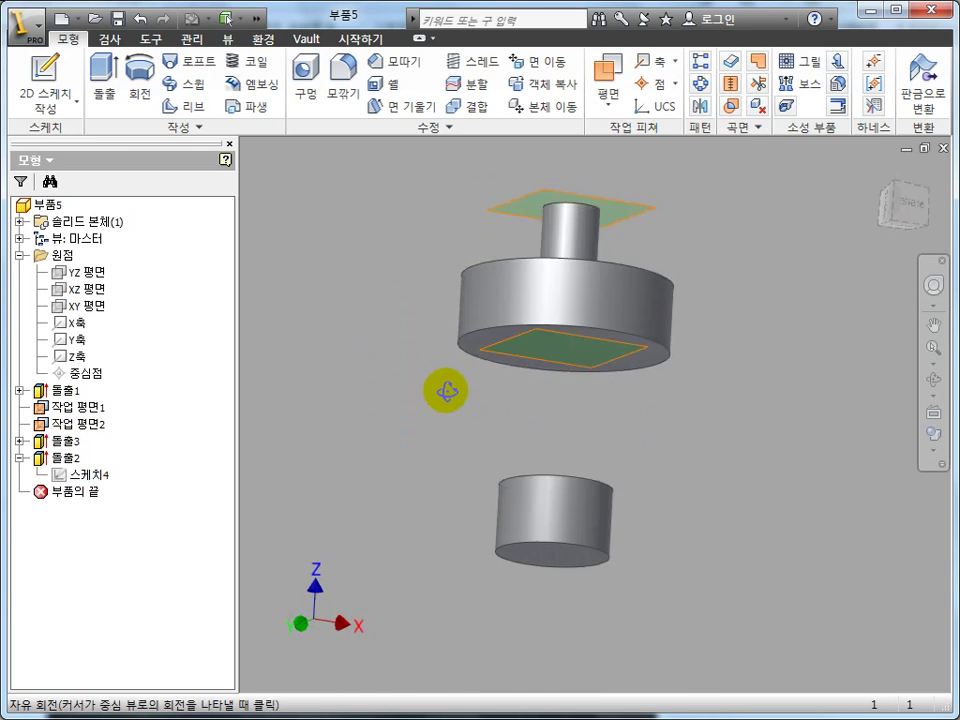